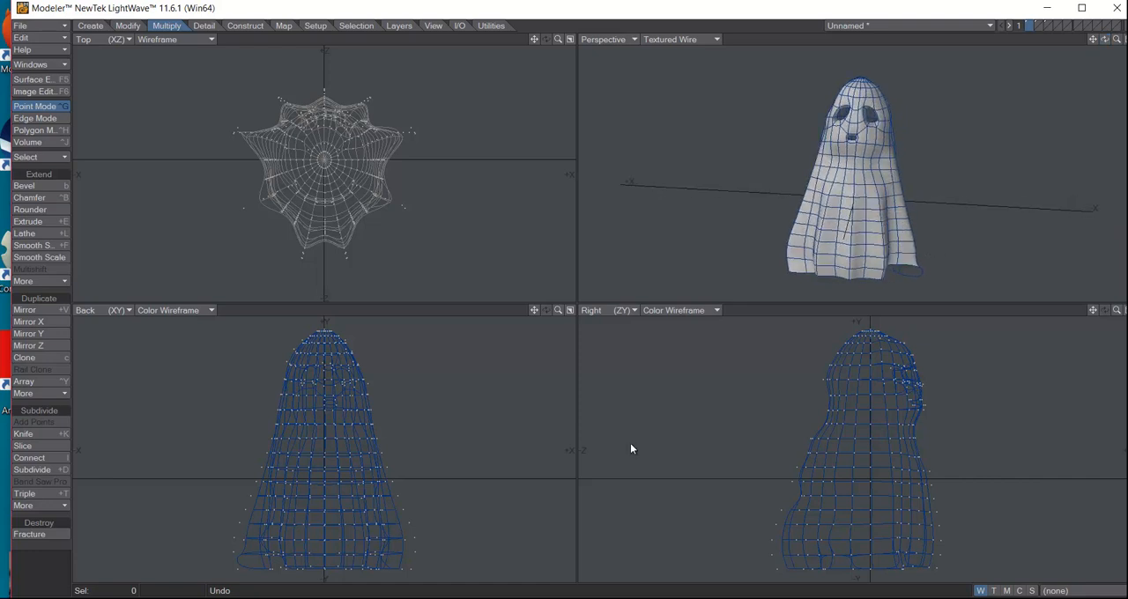
Create a capsule in the empty fourth layer and delete the points of its rounded lower end
key("4")
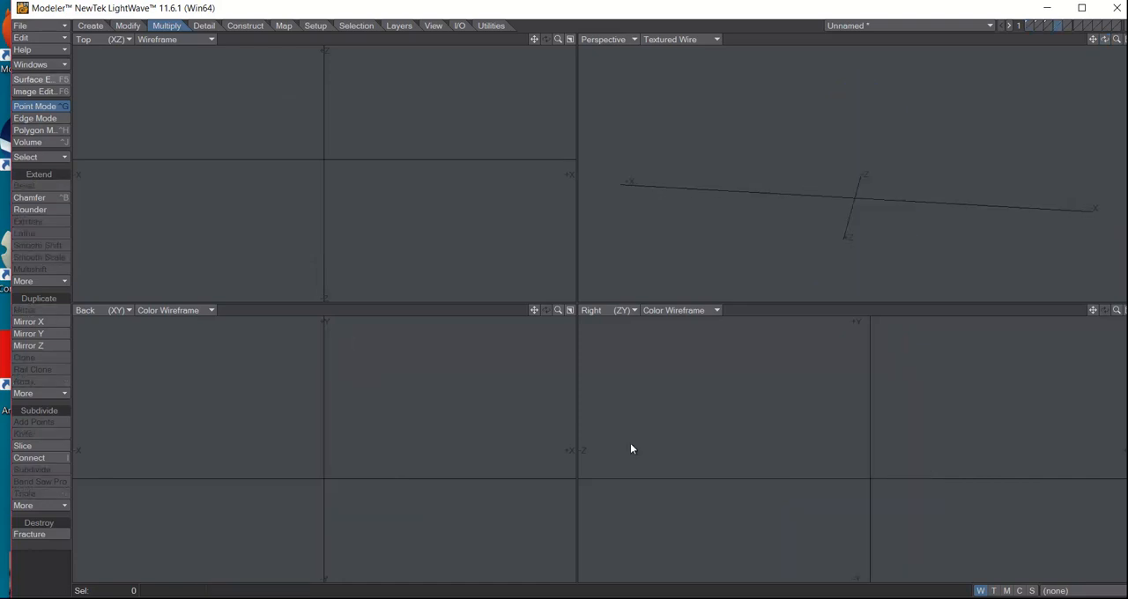
left_click(91, 25)
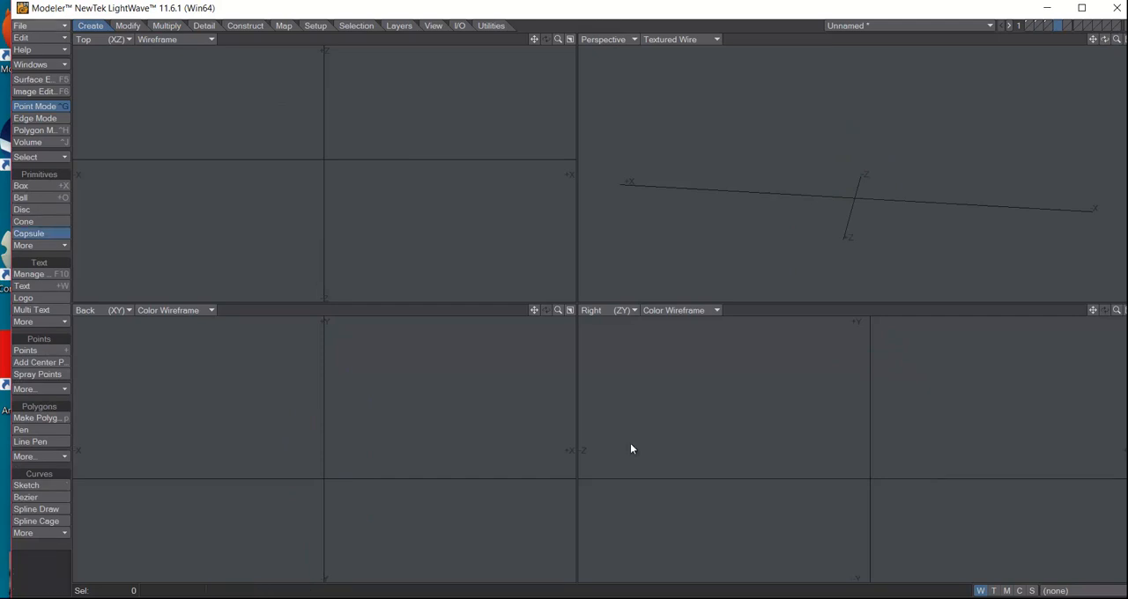
left_click(29, 233)
left_click_drag(314, 160, 358, 202)
key("space")
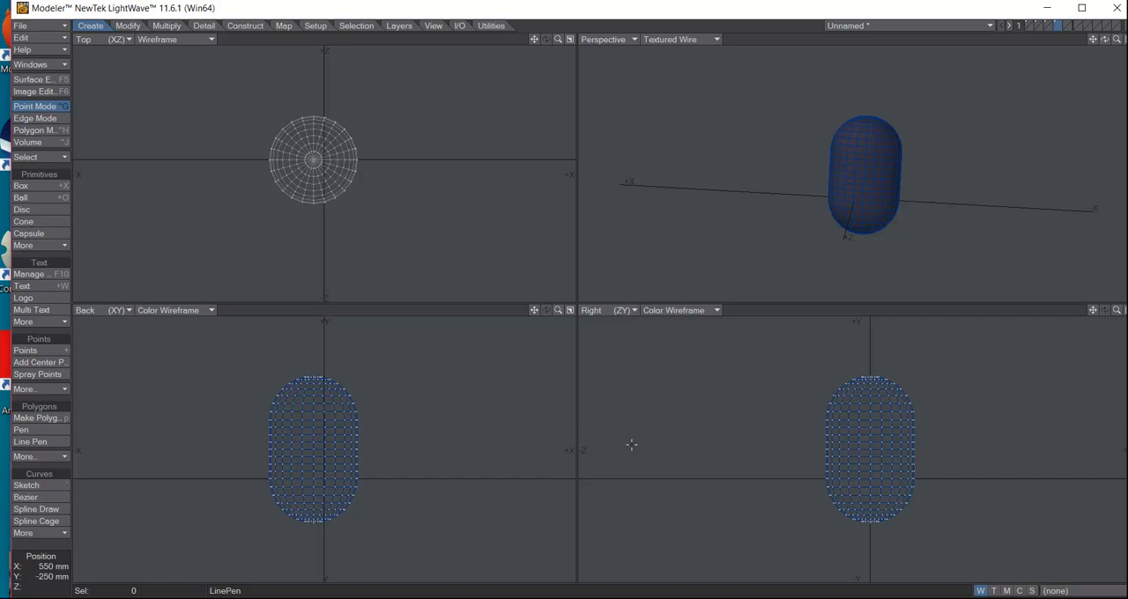
mouse_move(370, 488)
left_mouse_down()
mouse_move(288, 488)
mouse_move(250, 507)
mouse_move(339, 546)
mouse_move(381, 495)
mouse_move(371, 489)
left_mouse_up()
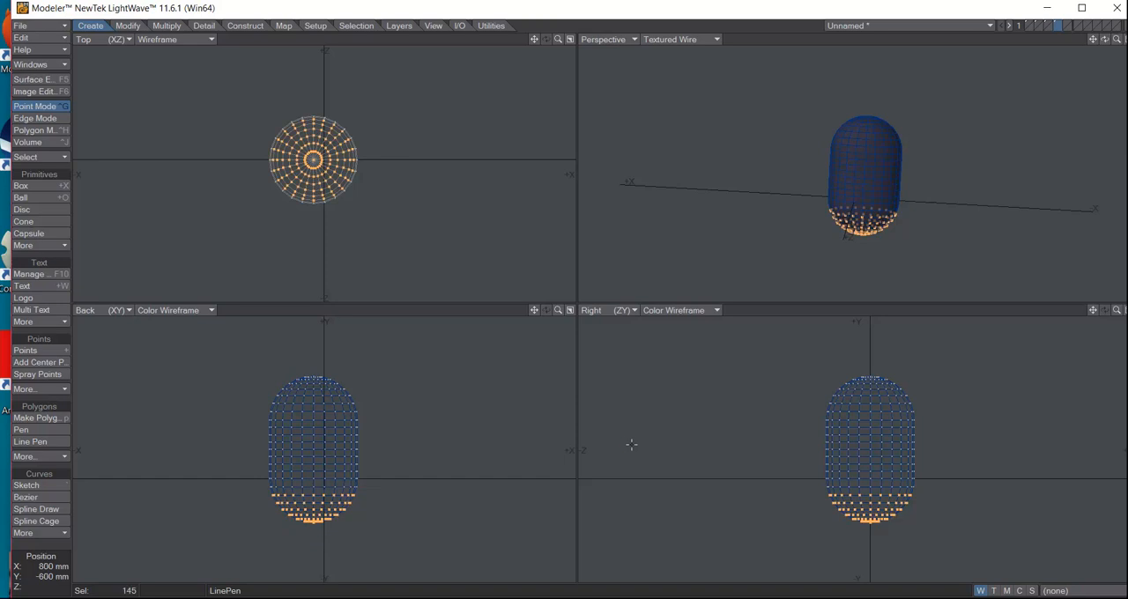
key("Delete")
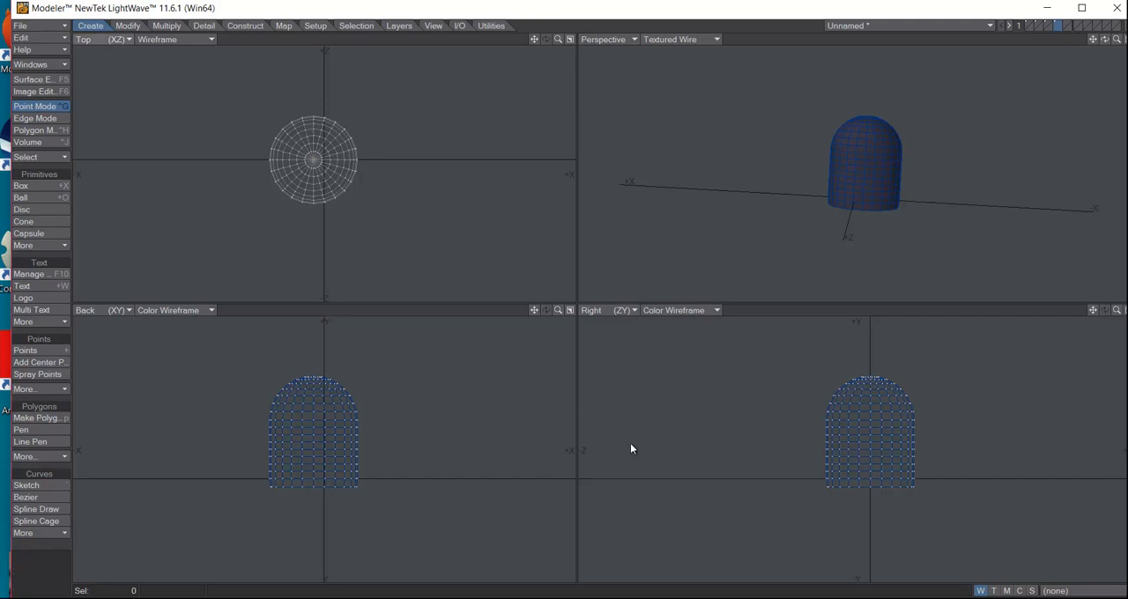
Taper the capsule body about its centre so that its open base flares outward evenly in X and Z
left_click(128, 25)
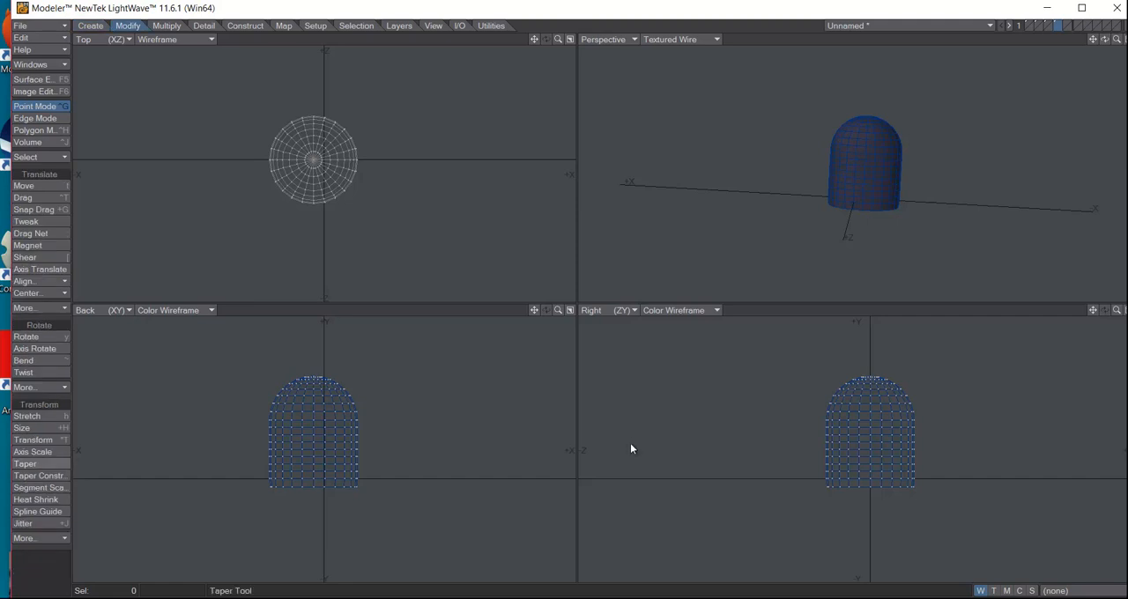
left_click(25, 464)
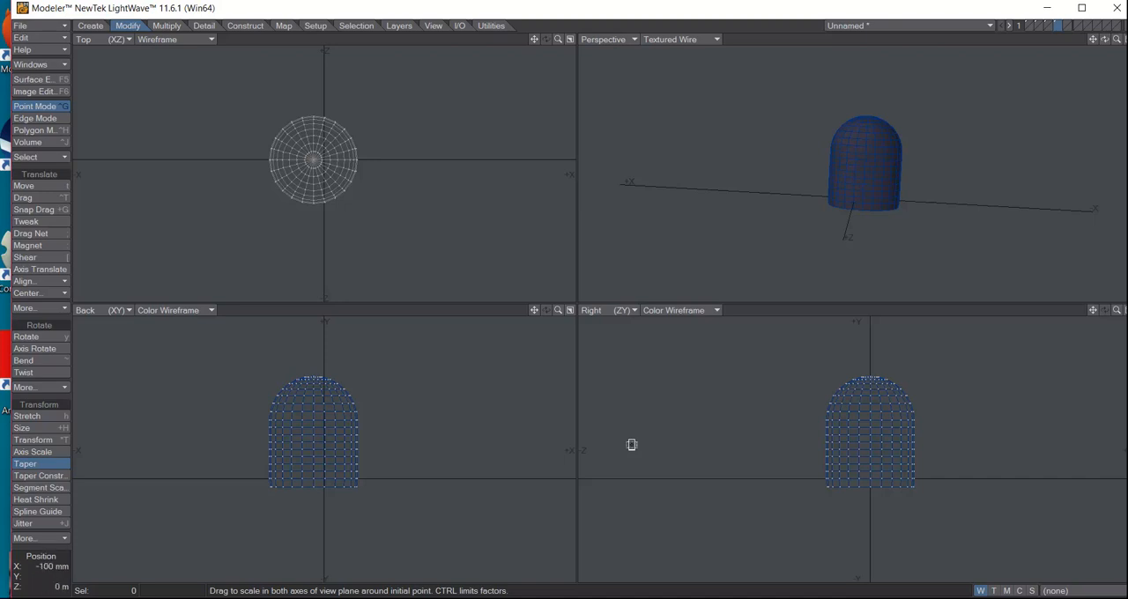
left_click_drag(314, 159, 349, 170)
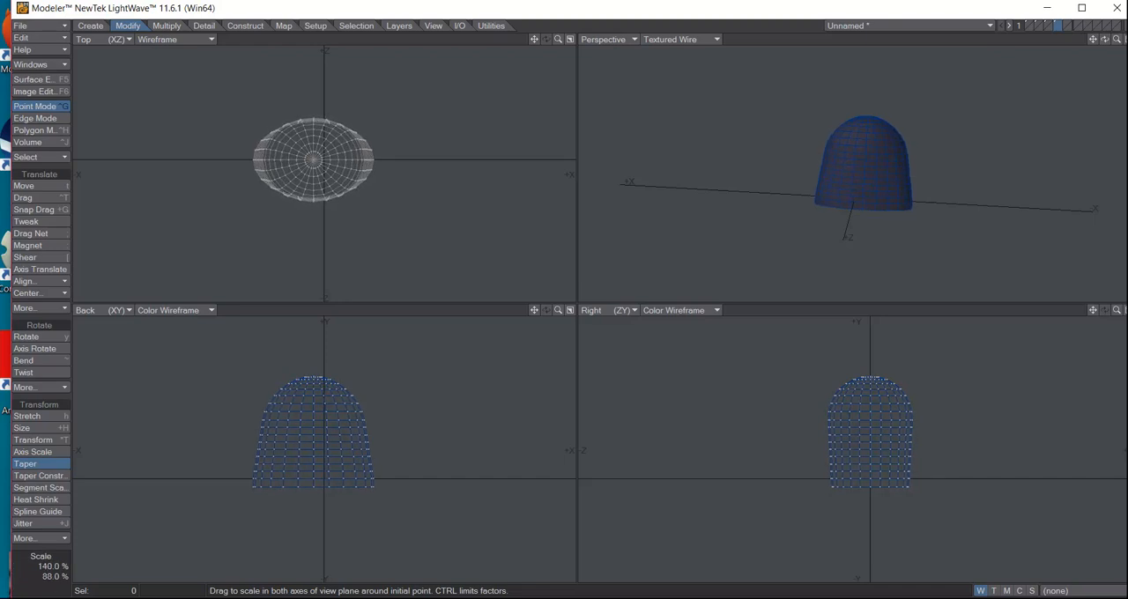
left_click_drag(350, 170, 360, 123)
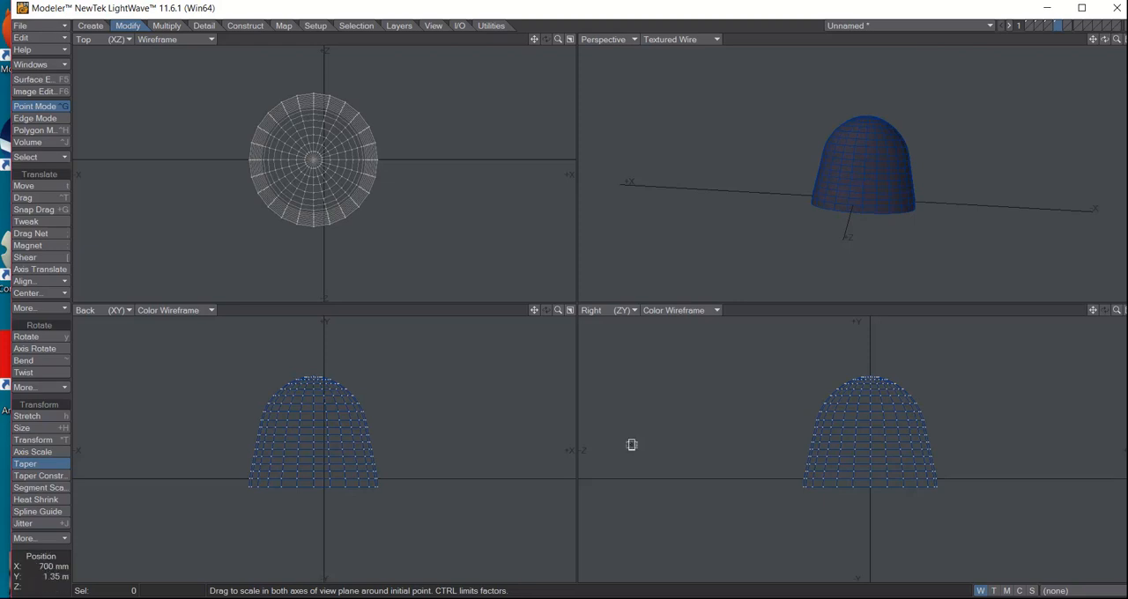
key("space")
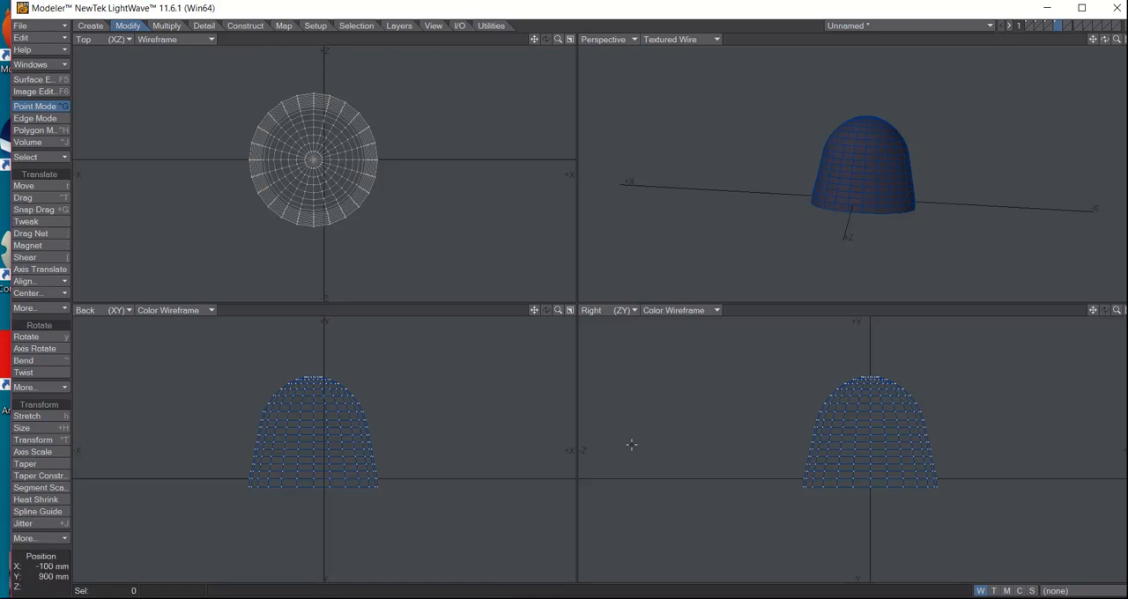
Stretch the body upward from its base to about 154% of its height
key("h")
key("h")
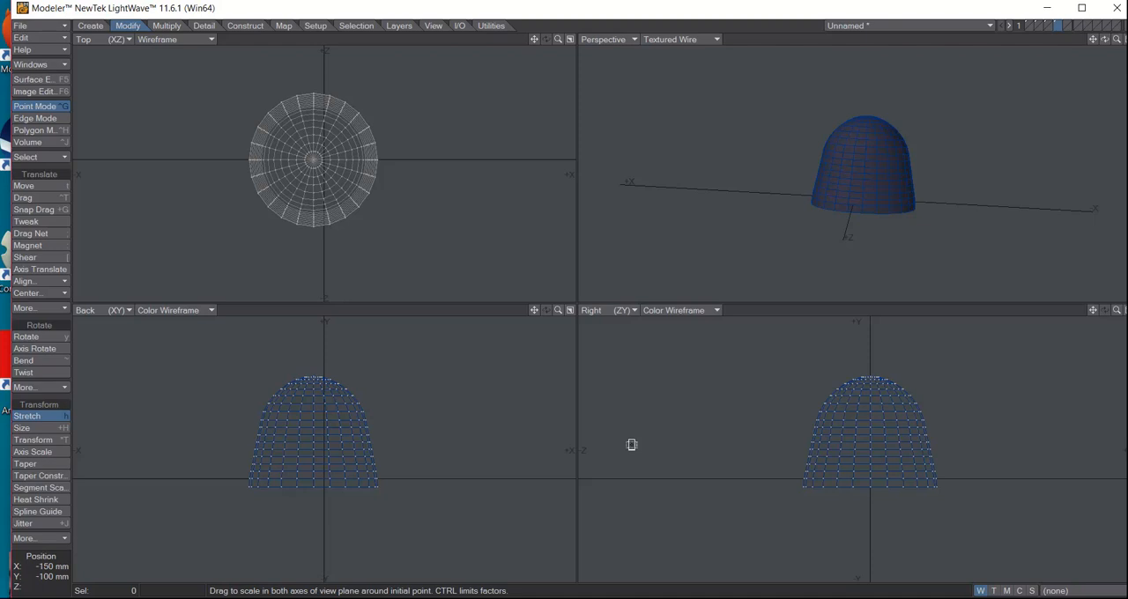
left_click_drag(314, 485, 313, 438)
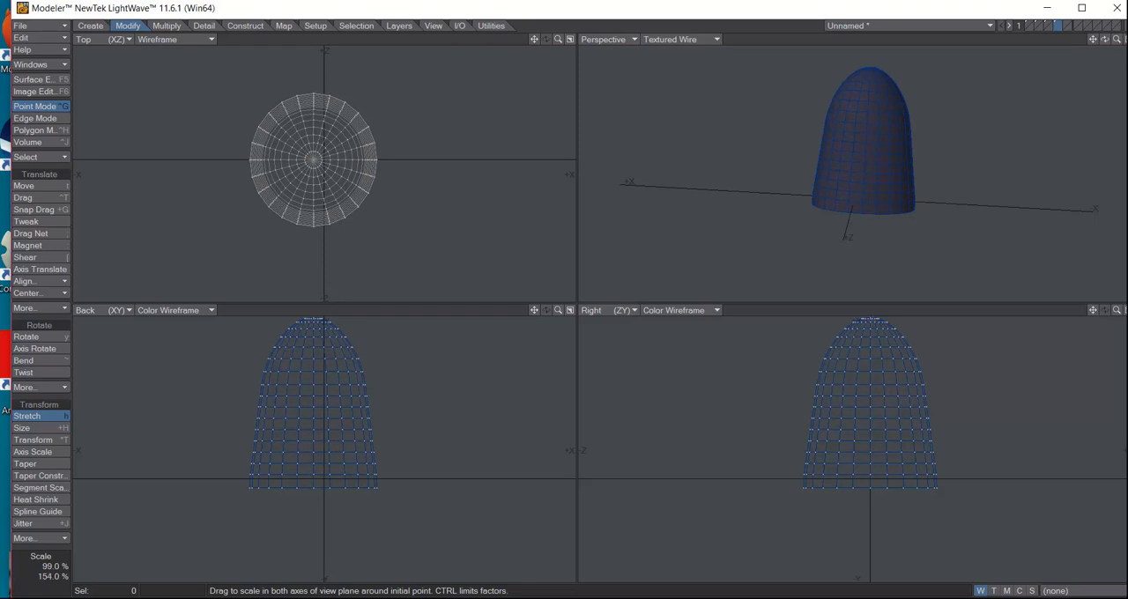
left_click_drag(534, 310, 537, 344)
key("shift+F5")
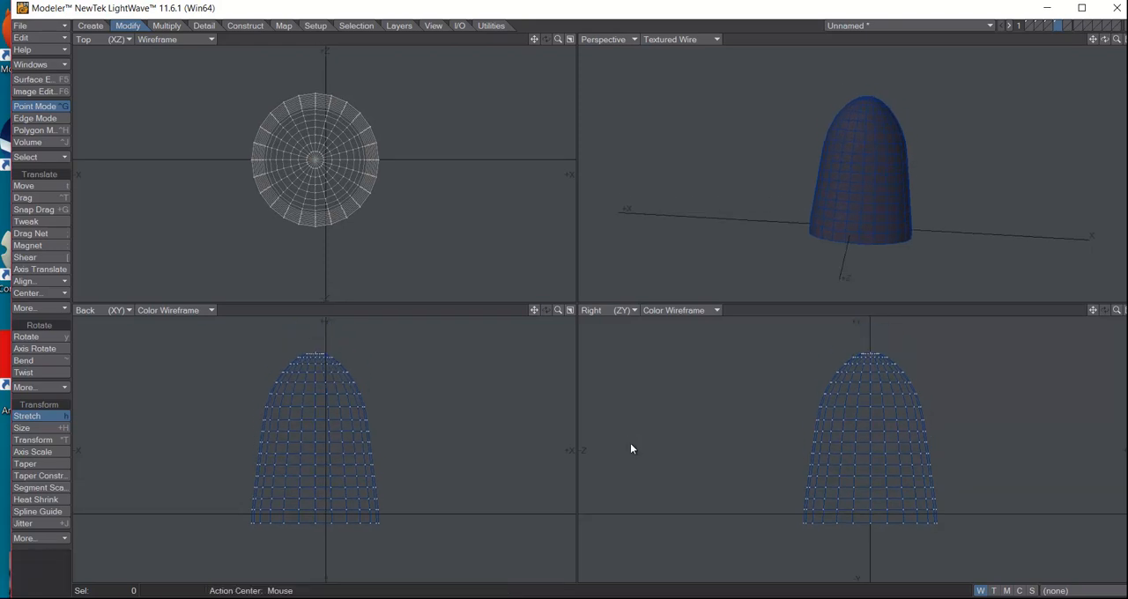
key("space")
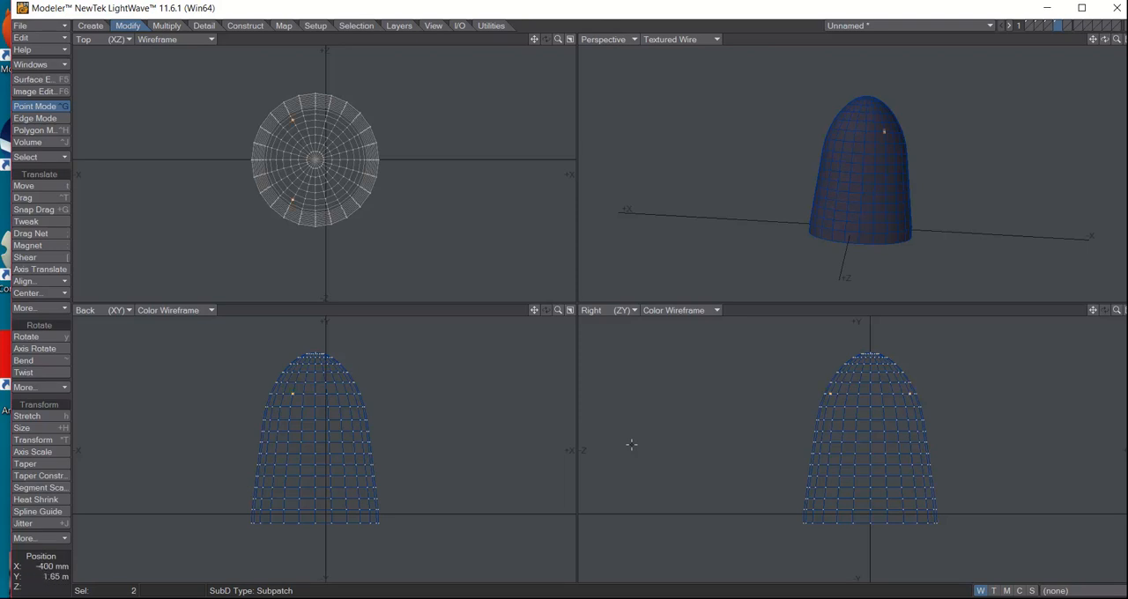
In polygon mode, select two vertically stacked polygons for each eye on the upper body, using the finished ghost in layer 1 as reference
key("ctrl+h")
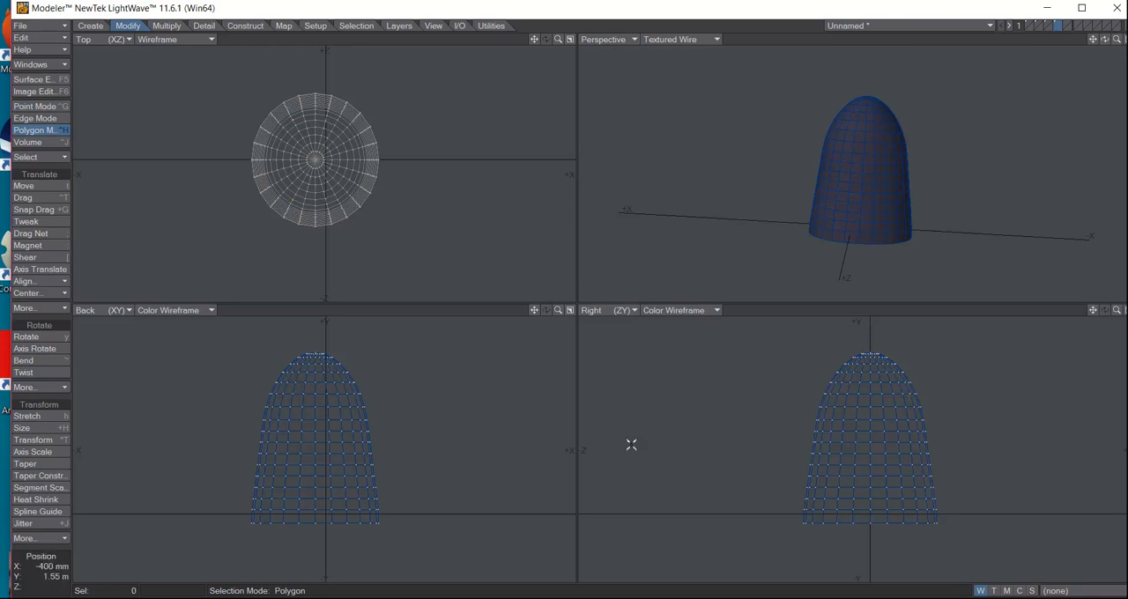
left_click(297, 398)
left_click(299, 386)
left_click(631, 445)
key("1")
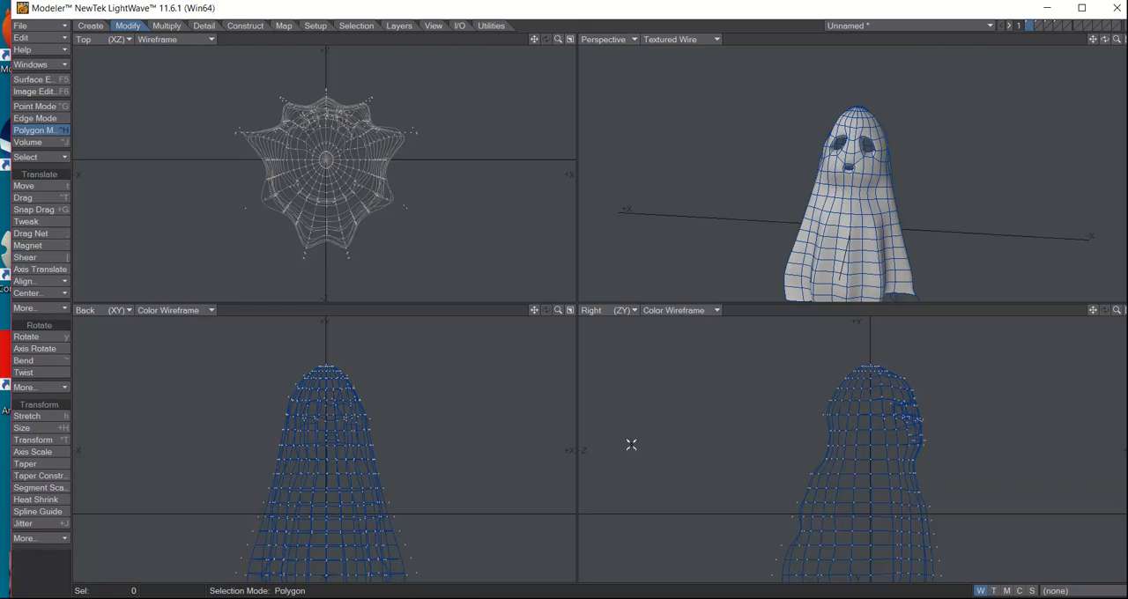
key("4")
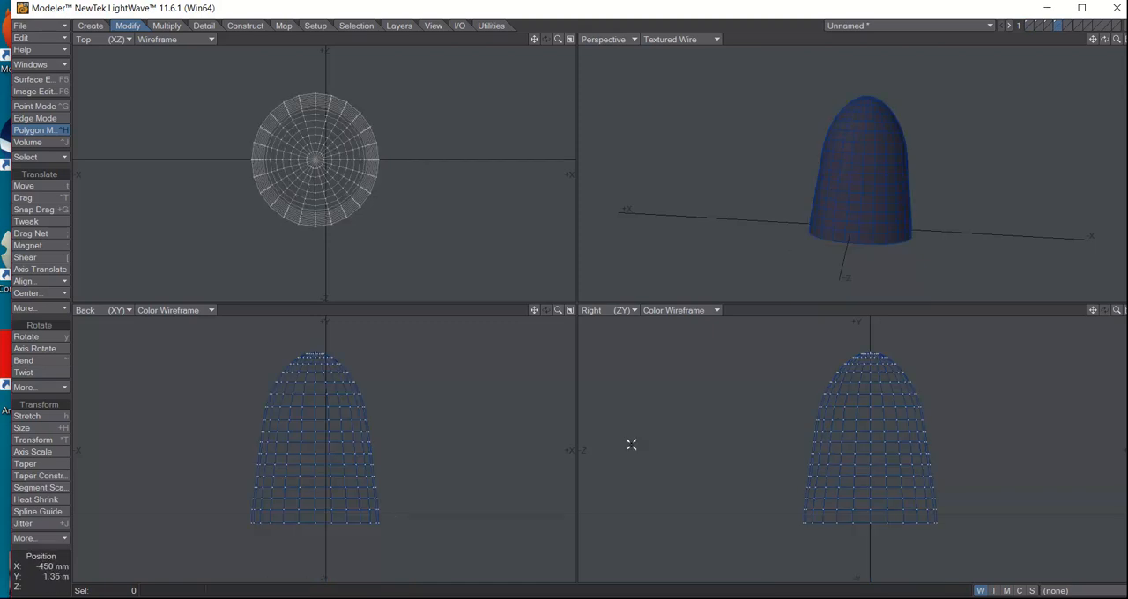
left_click(298, 394)
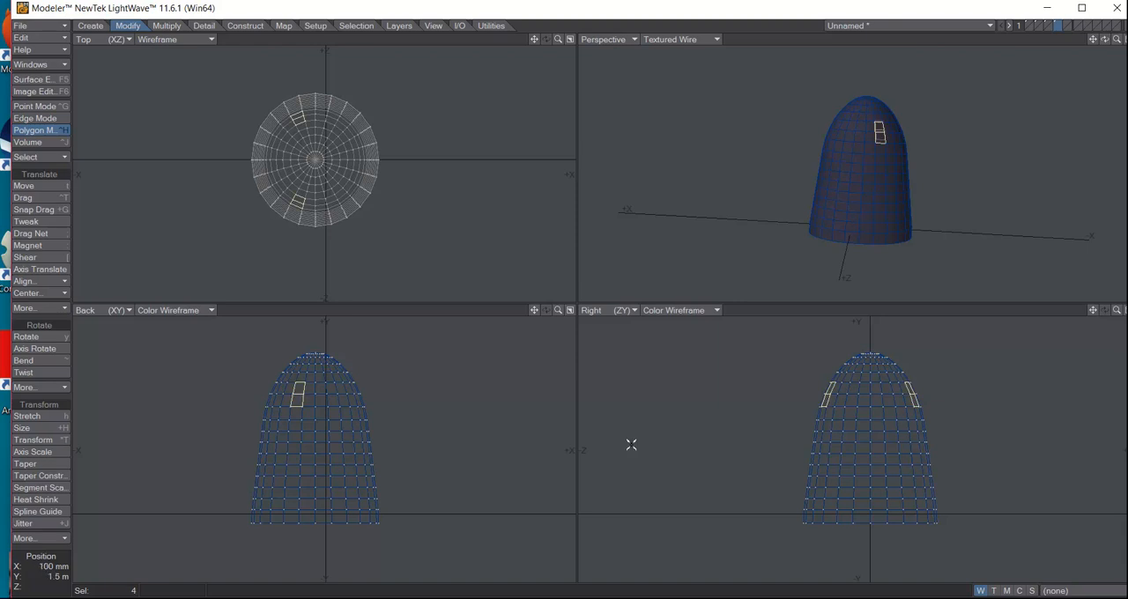
left_click(337, 393, "shift")
left_click(344, 400)
left_click(334, 395)
left_click(342, 395)
Add a row of three mouth polygons below the eyes to the selection, and deselect the matching polygons on the opposite side of the body
left_click_drag(308, 425, 336, 425)
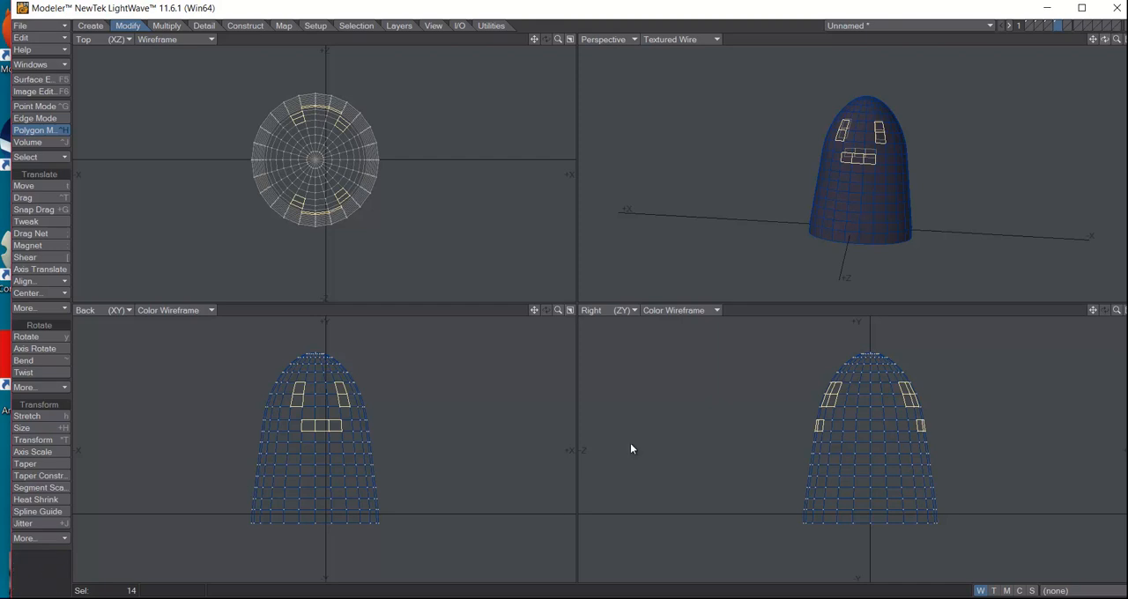
left_click_drag(1105, 39, 959, 51)
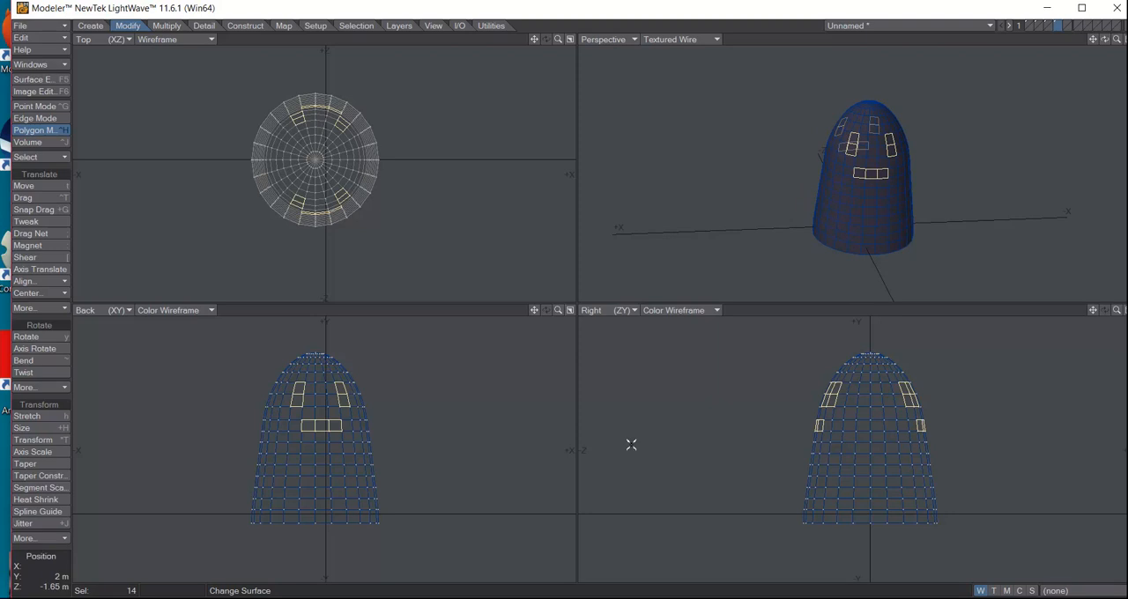
mouse_move(833, 389)
left_mouse_down()
mouse_move(829, 401)
mouse_move(814, 397)
mouse_move(809, 426)
left_mouse_up()
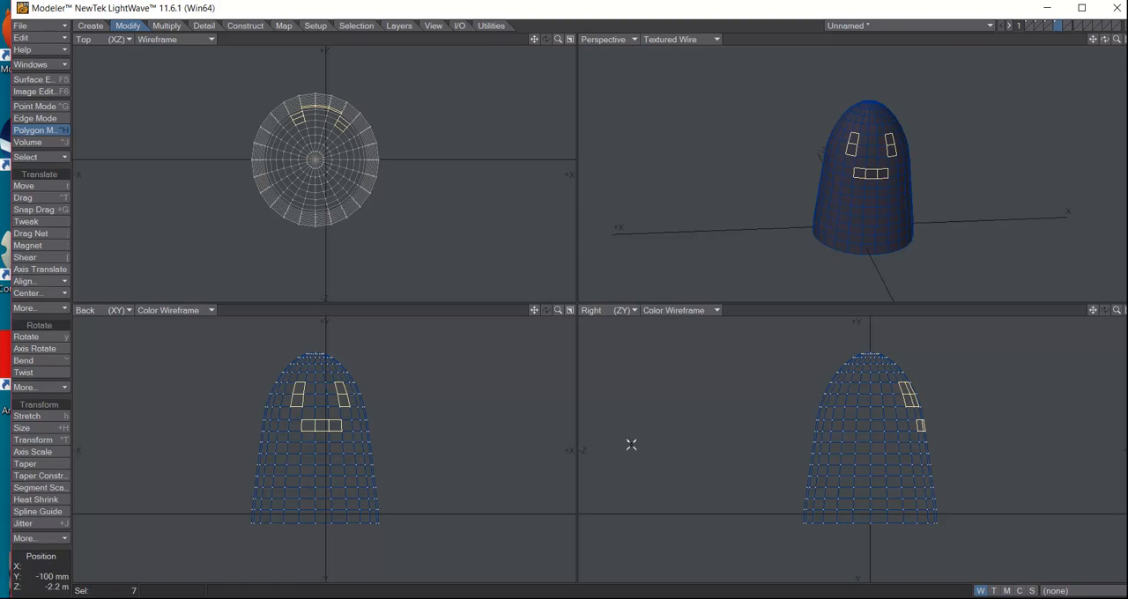
Move the selected eye and mouth polygons slightly inward along Z to form recesses
key("t")
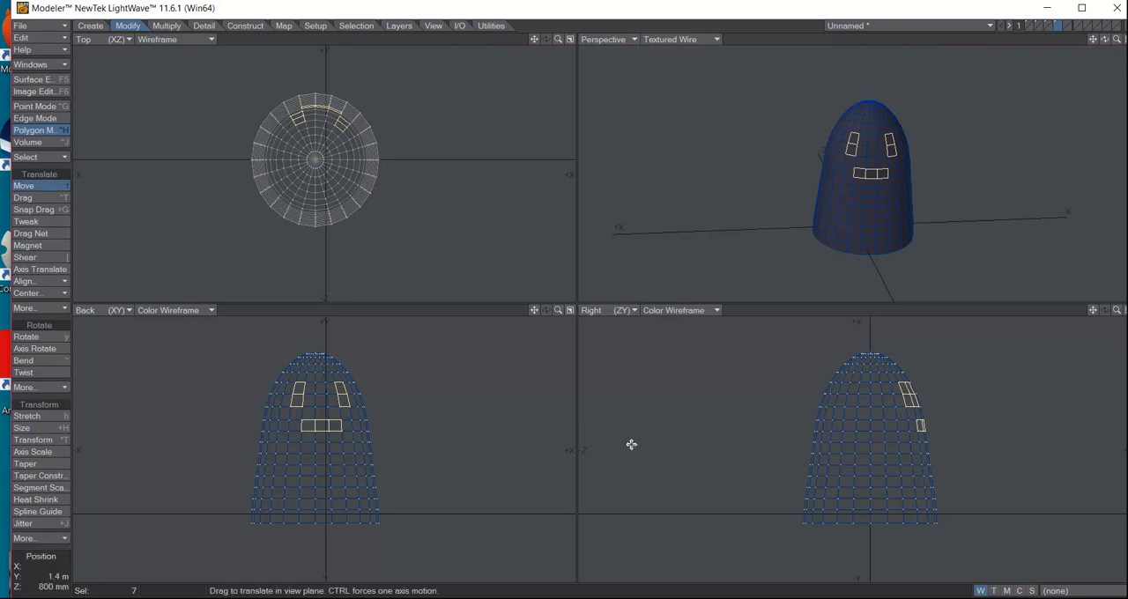
left_click_drag(631, 444, 630, 443)
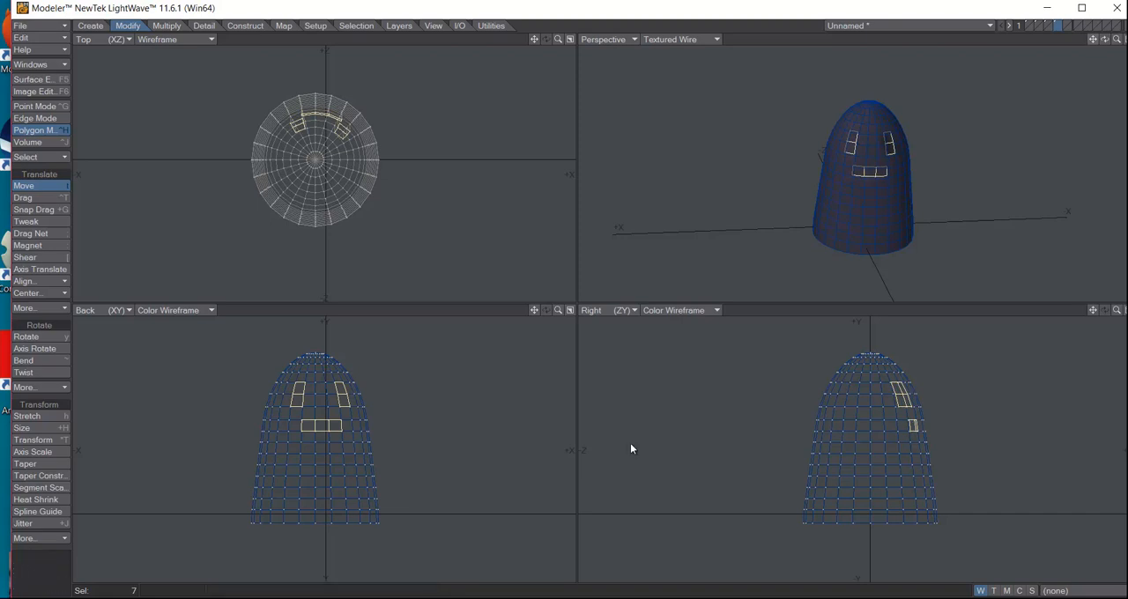
mouse_move(1105, 39)
left_mouse_down()
mouse_move(1039, 44)
mouse_move(1103, 37)
left_mouse_up()
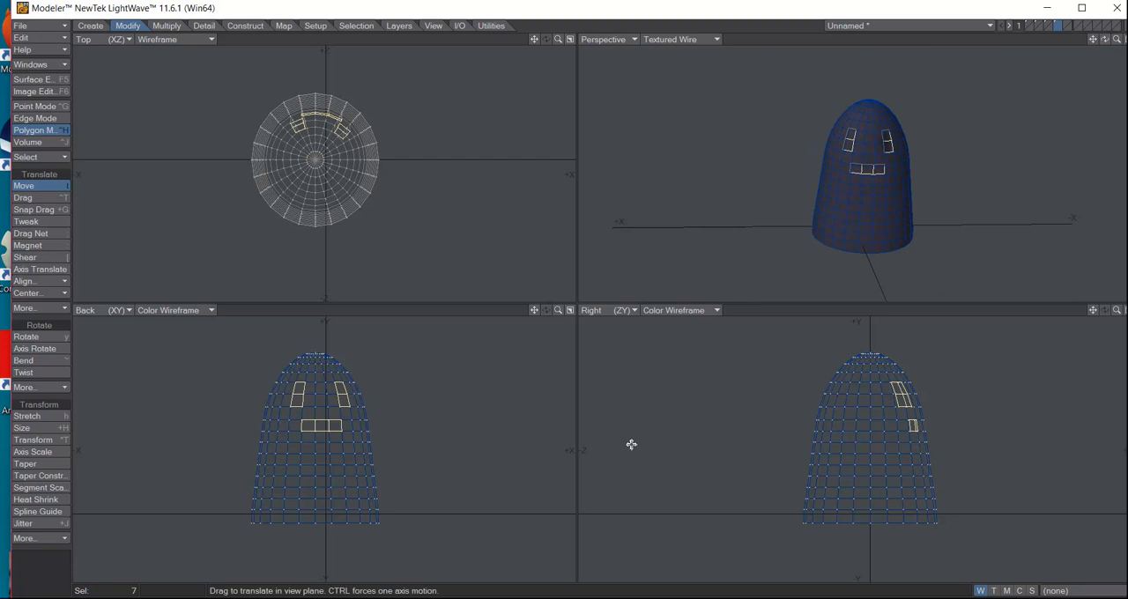
Convert all polygons of the ghost body to Catmull-Clark subdivision patches and clear the selection
key("backslash")
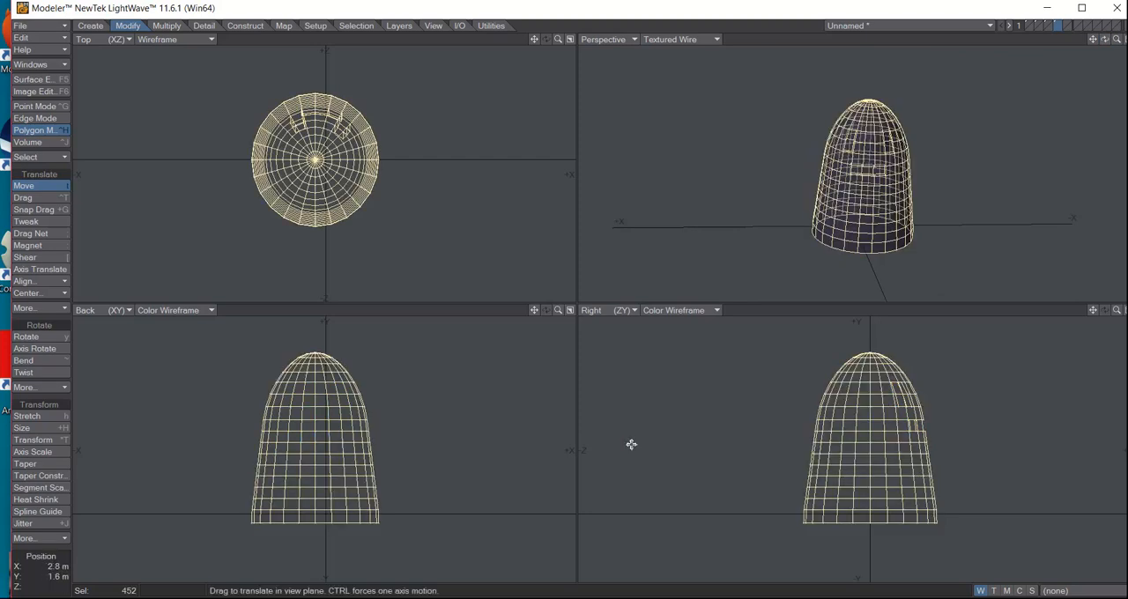
key("Tab")
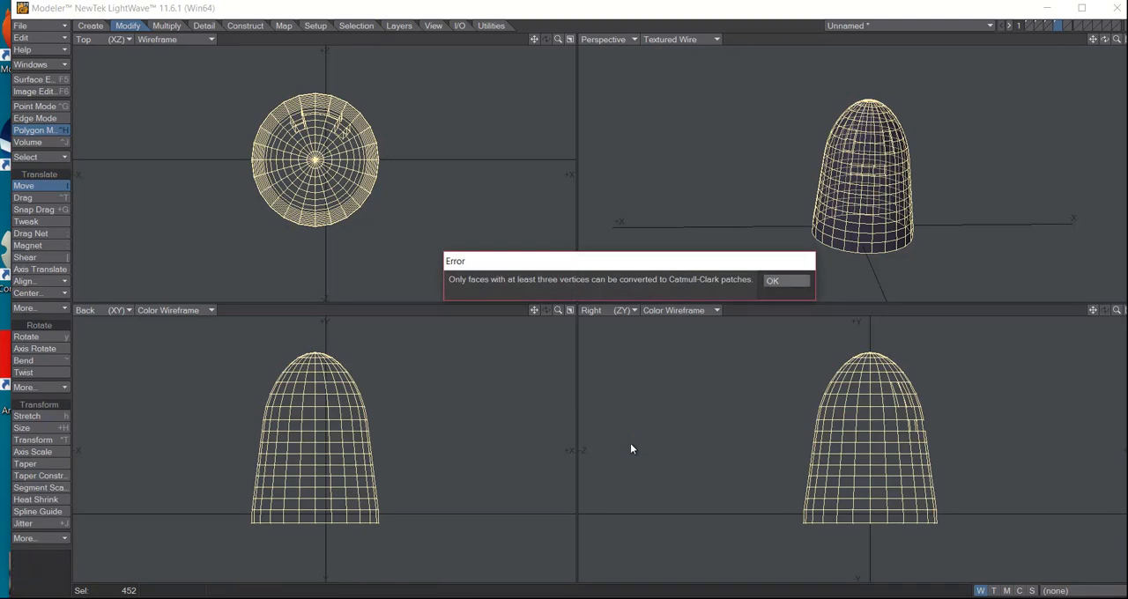
key("Return")
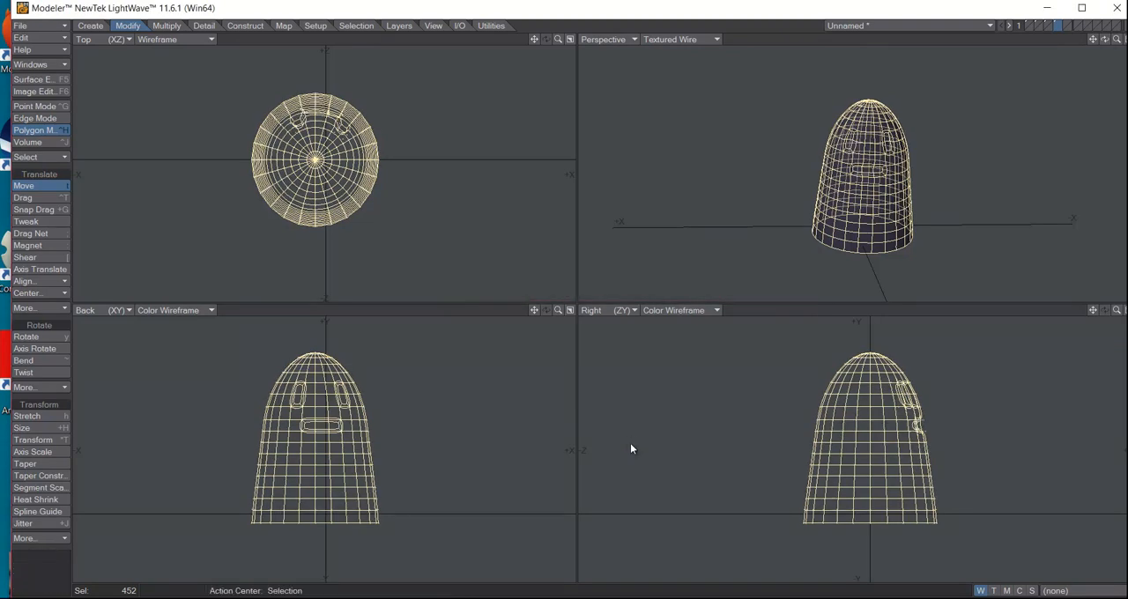
key("space")
left_click(631, 445)
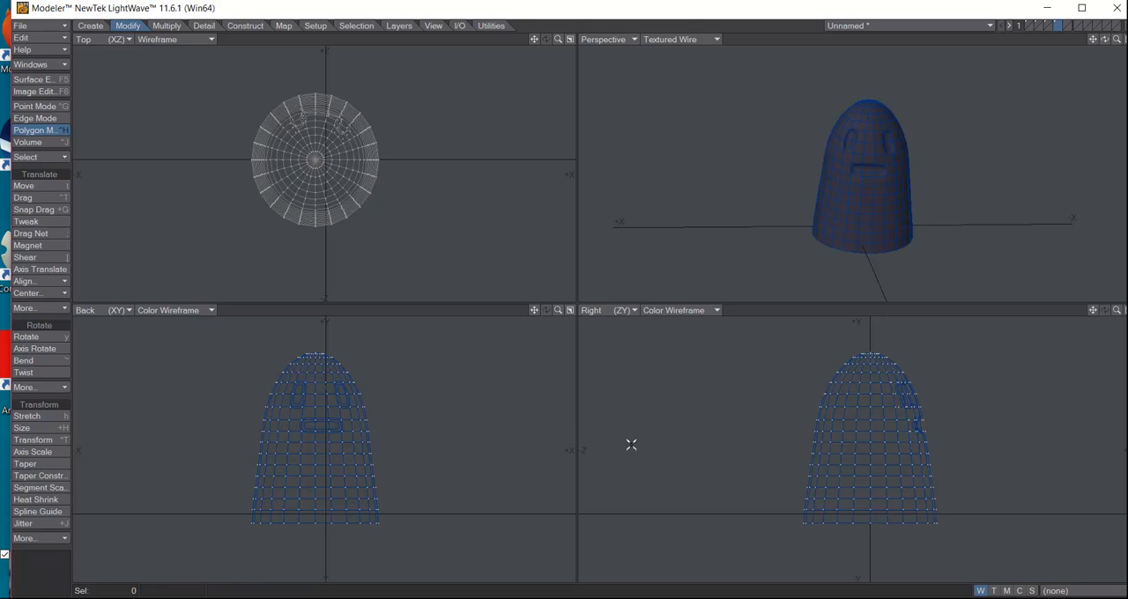
Select all connected polygons of the ghost body and name a new surface for them "ghost1"
mouse_move(1105, 39)
left_mouse_down()
mouse_move(1085, 42)
mouse_move(1123, 44)
mouse_move(1087, 42)
left_mouse_up()
left_click_drag(615, 449, 631, 448, "alt")
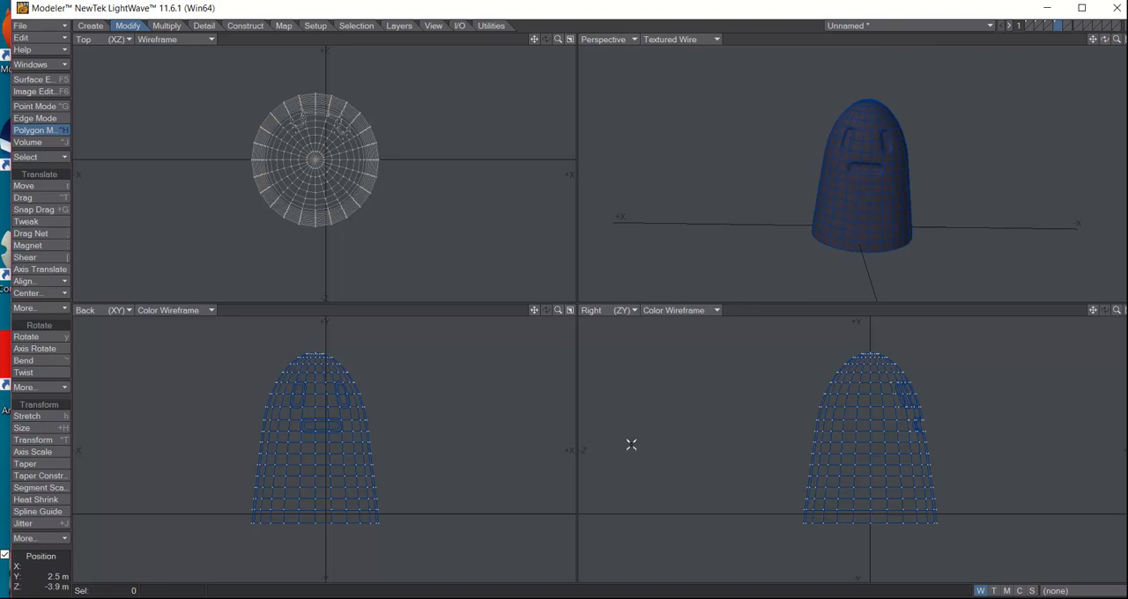
left_click_drag(370, 450, 374, 461)
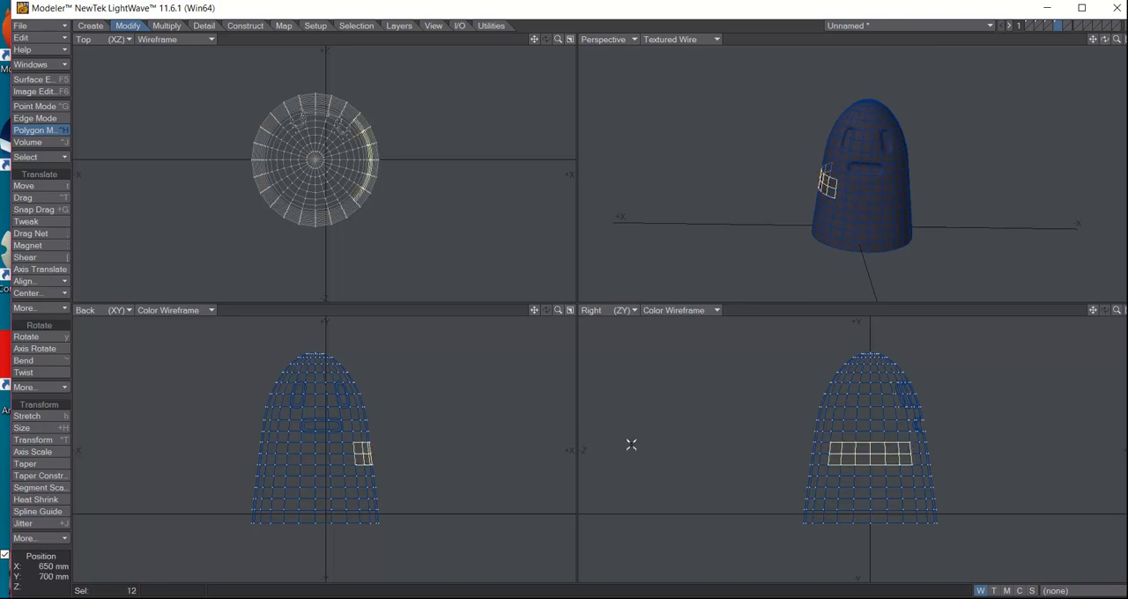
key("]")
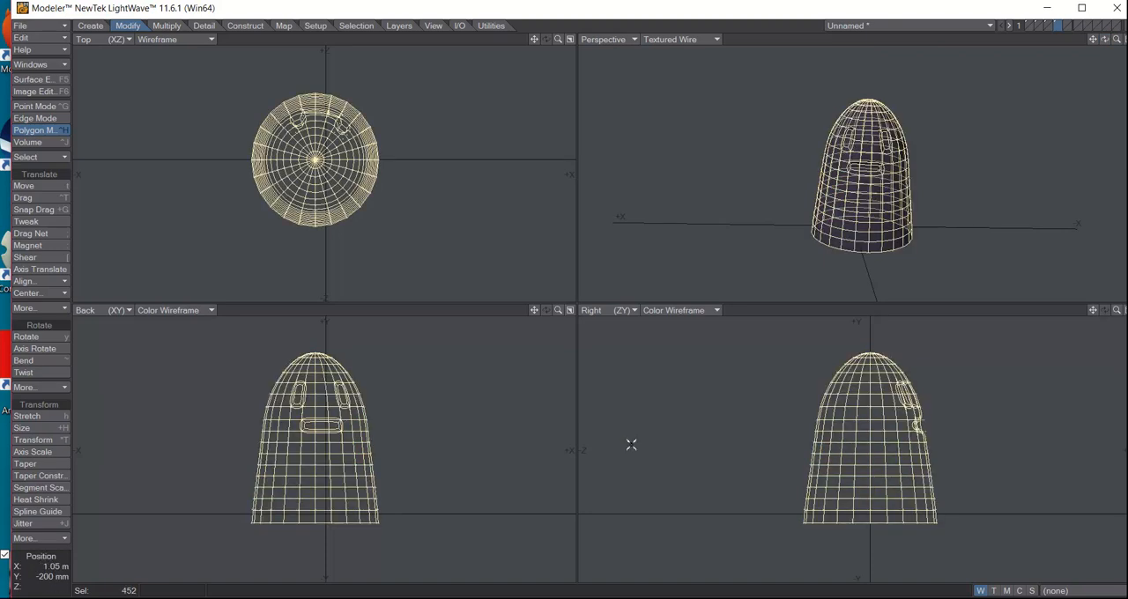
key("q")
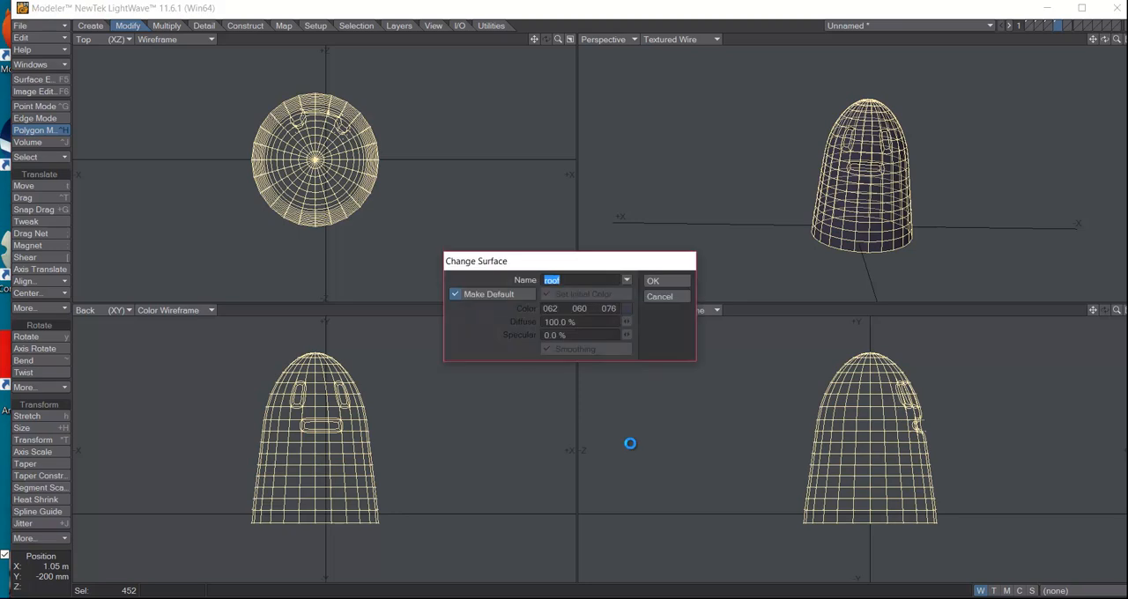
type("ghost")
left_click(626, 309)
key("Return")
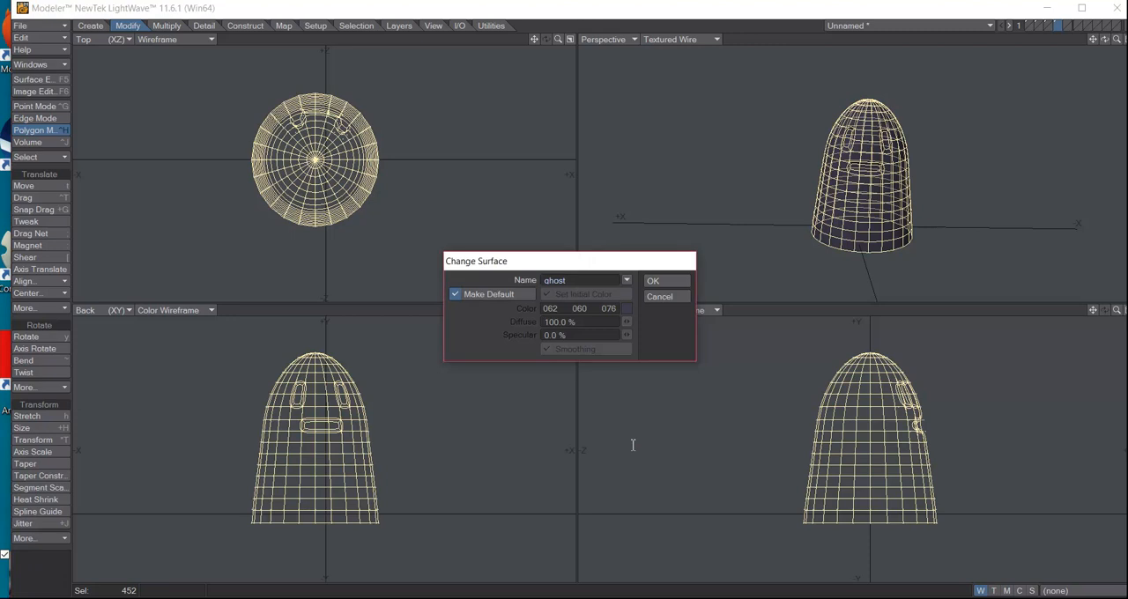
Give the ghost1 surface a pure white color (255, 255, 255), apply it and clear the selection
left_click(626, 308)
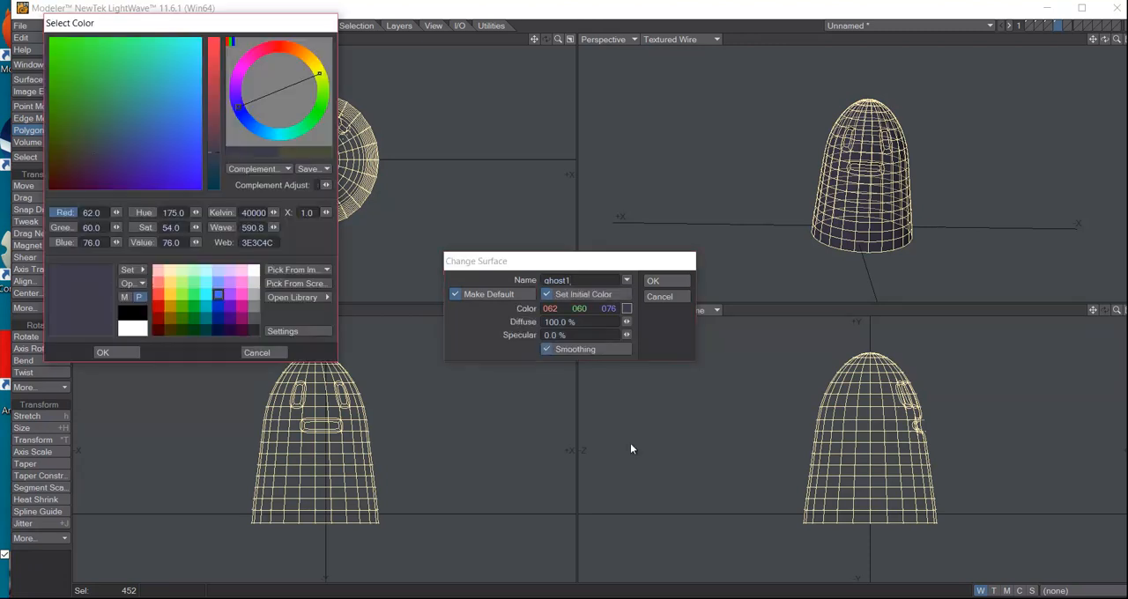
left_click(132, 327)
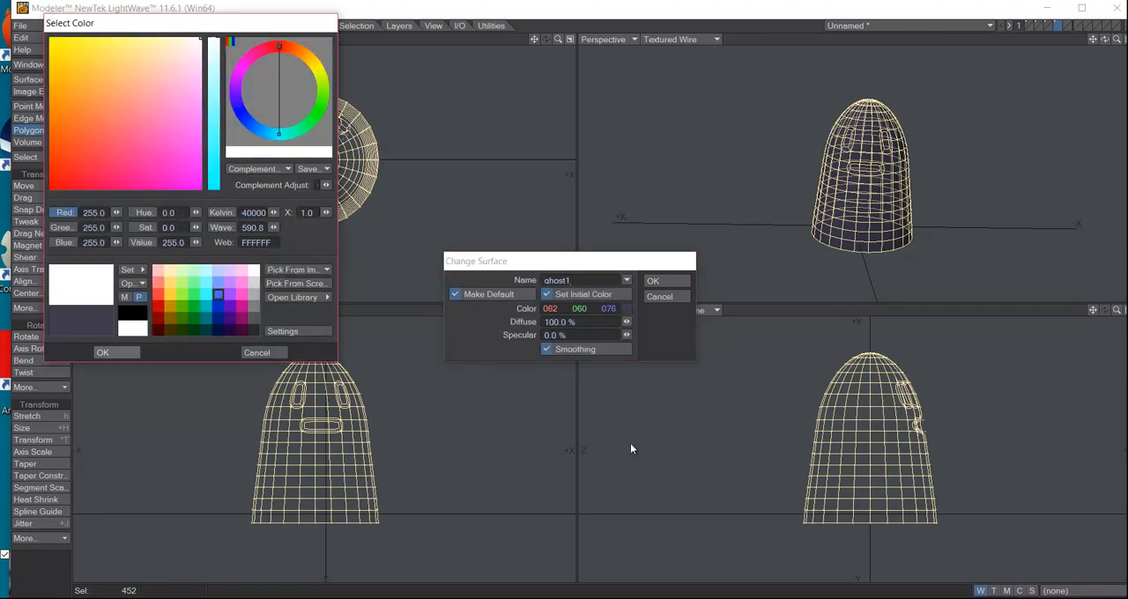
left_click(116, 353)
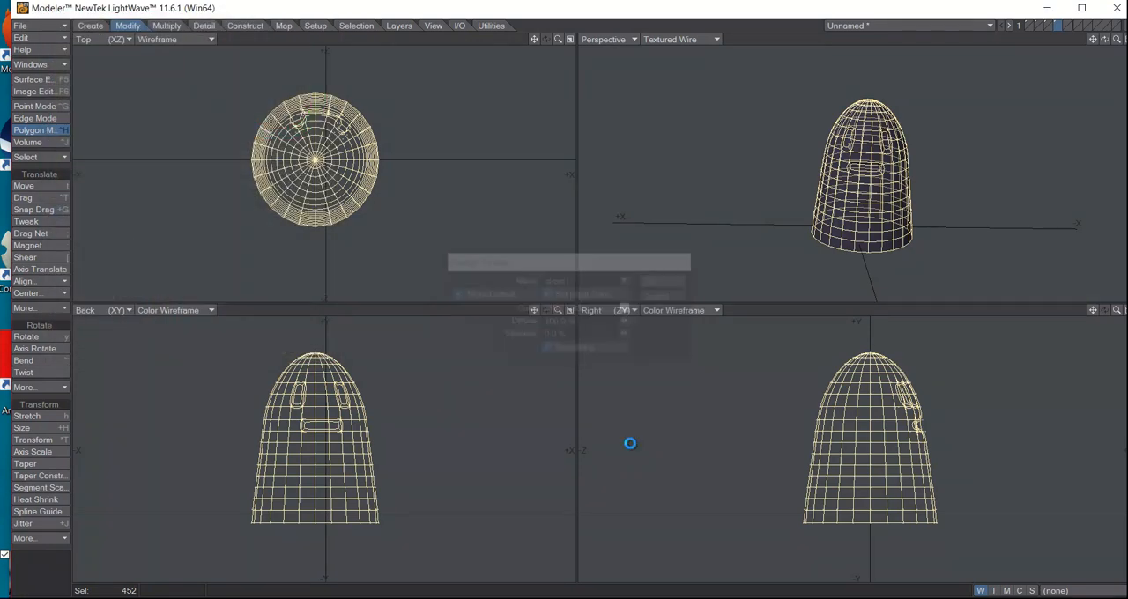
key("Return")
left_click(631, 444)
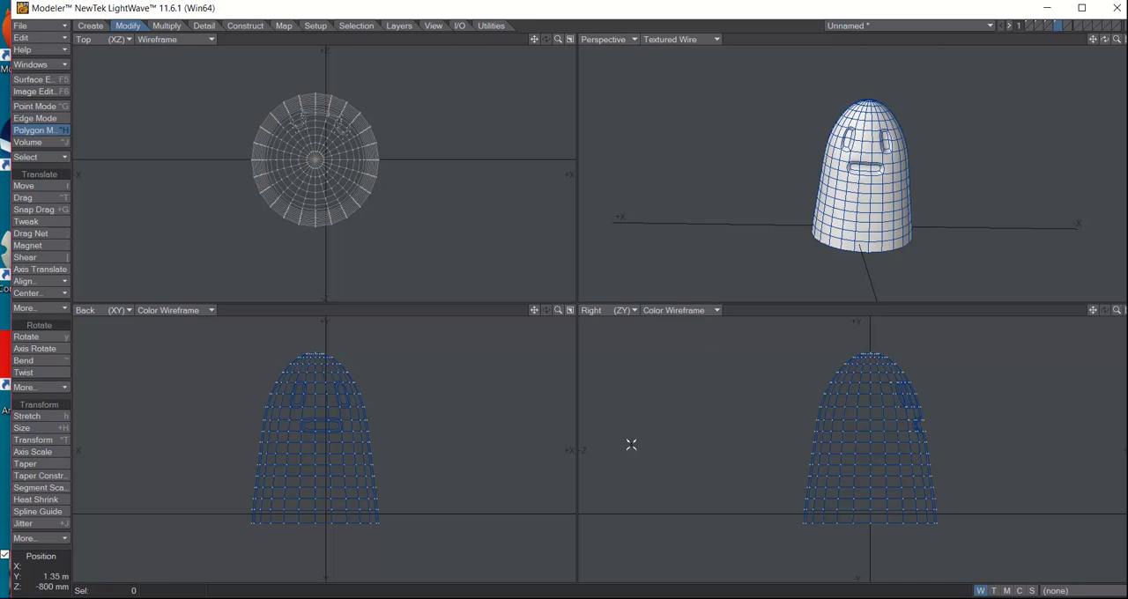
Select a block of polygons on the ghost's back at mid-height, push it inward along Z, narrow it with Stretch and clear the selection
left_click(818, 419)
mouse_move(818, 419)
left_mouse_down()
mouse_move(829, 437)
mouse_move(826, 401)
mouse_move(836, 448)
left_mouse_up()
key("h")
left_click_drag(632, 445, 604, 444)
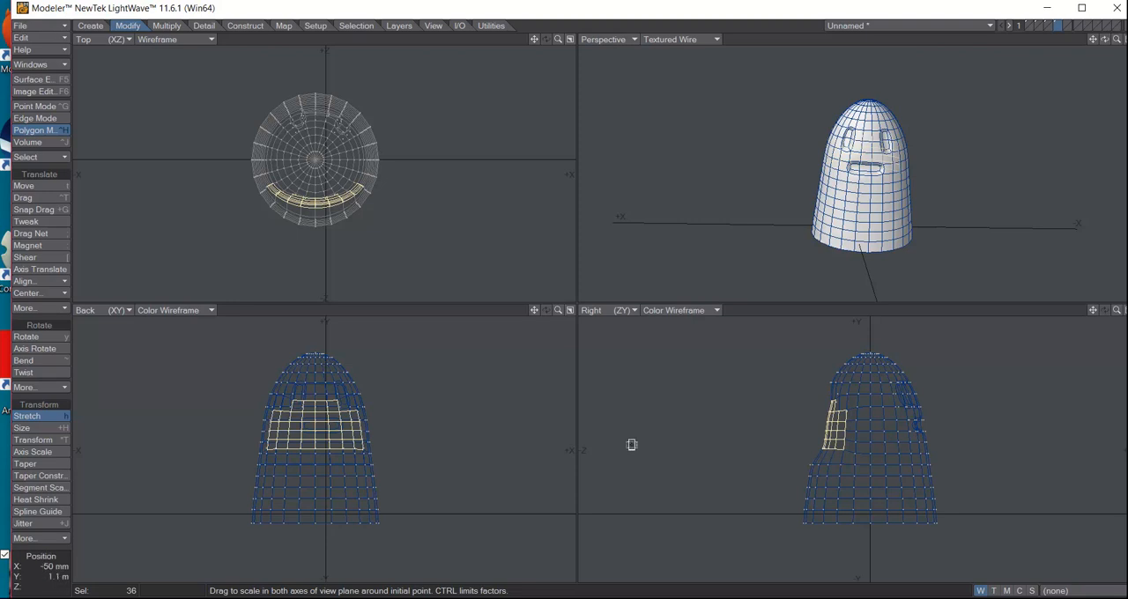
left_click_drag(322, 424, 311, 423)
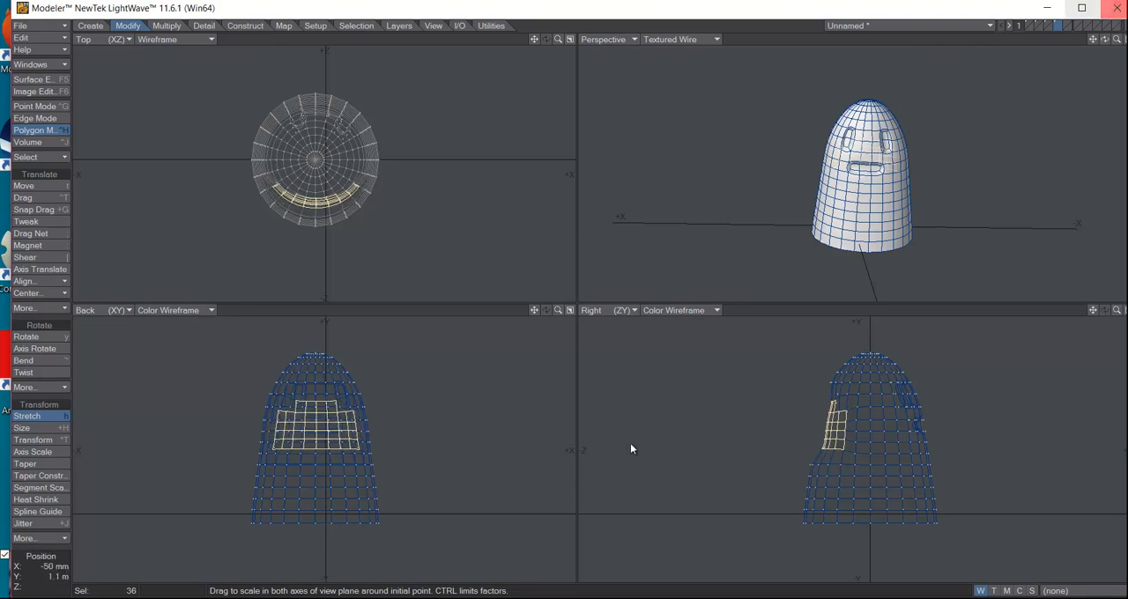
mouse_move(1105, 39)
left_mouse_down()
mouse_move(1125, 40)
mouse_move(1095, 48)
left_mouse_up()
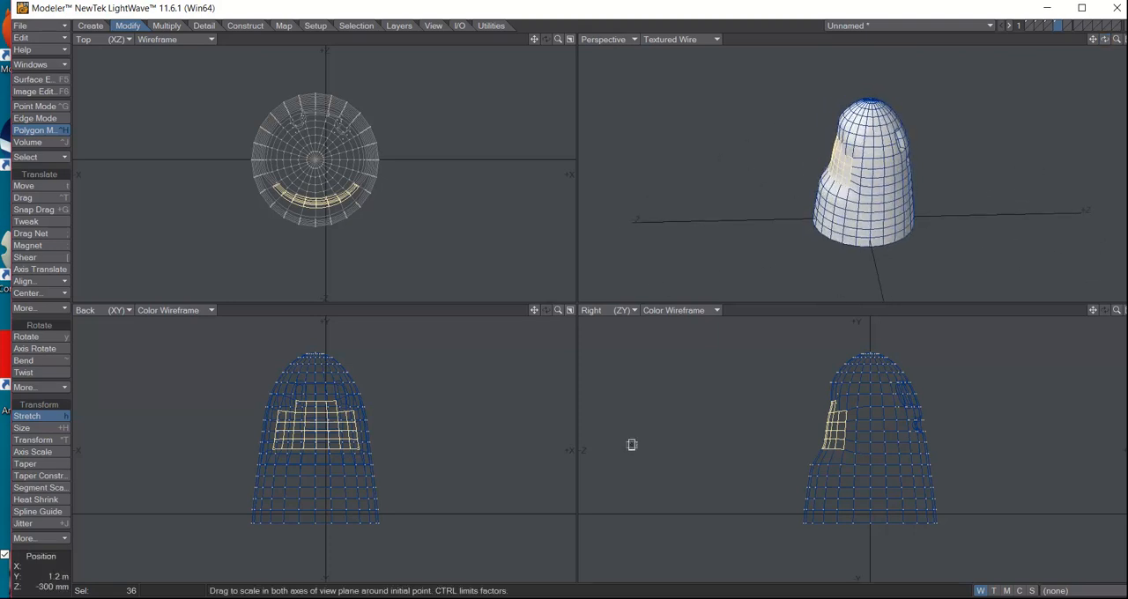
key("t")
left_click_drag(631, 444, 631, 444)
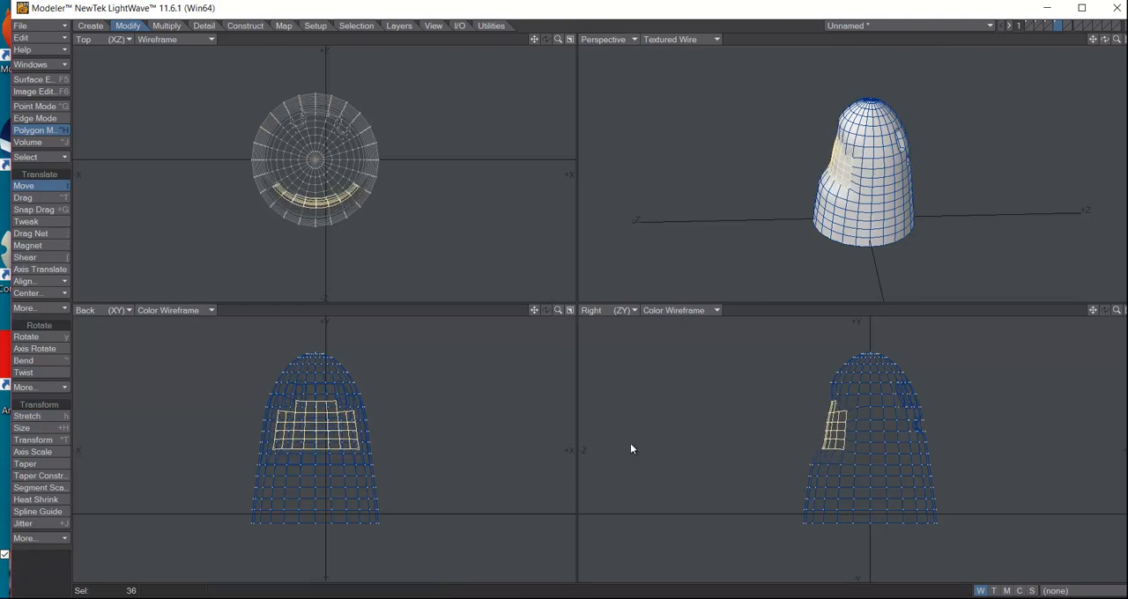
key("space")
key("/")
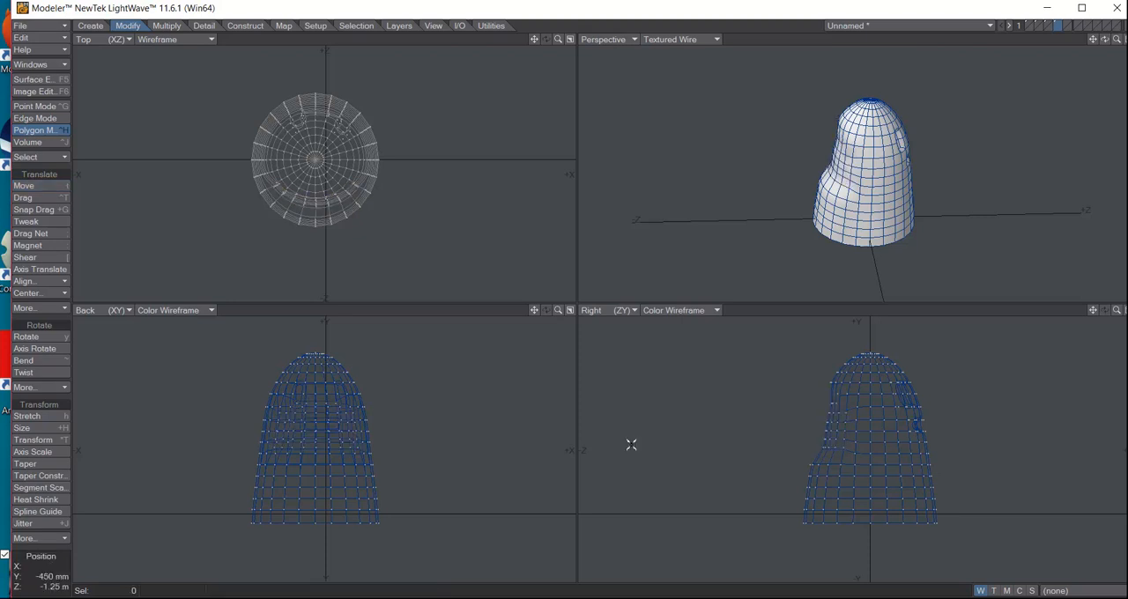
Select the two lowest rows of polygons across the ghost's back, move them outward along Z and clear the selection
key("ctrl+z")
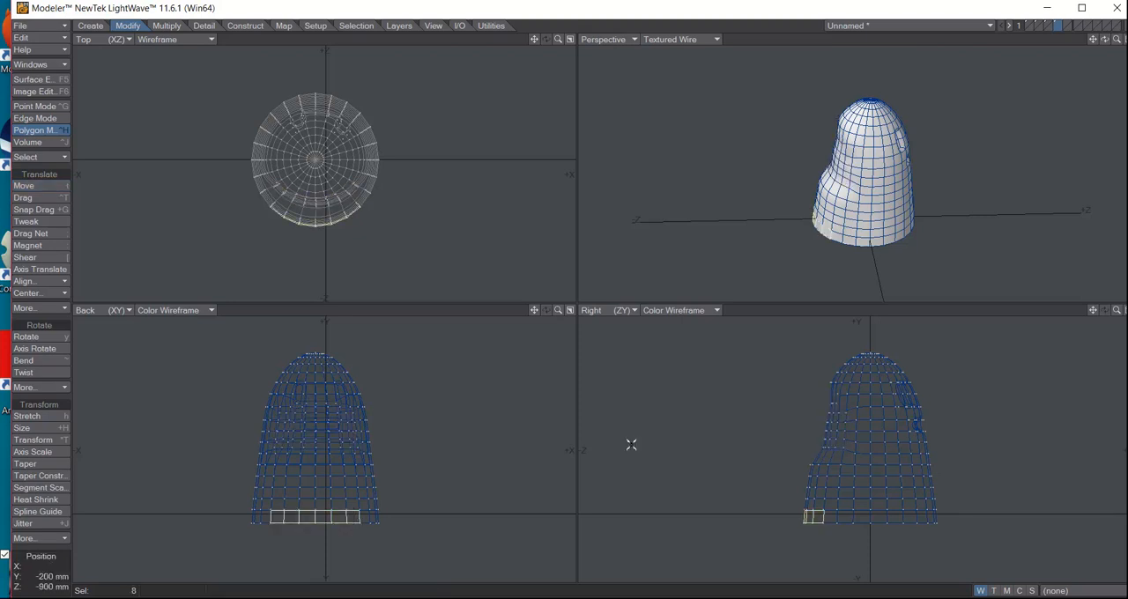
mouse_move(807, 506)
left_mouse_down()
mouse_move(819, 495)
mouse_move(830, 517)
mouse_move(831, 505)
left_mouse_up()
key("t")
mouse_move(631, 445)
left_mouse_down()
mouse_move(620, 445)
mouse_move(631, 445)
left_mouse_up()
key("y")
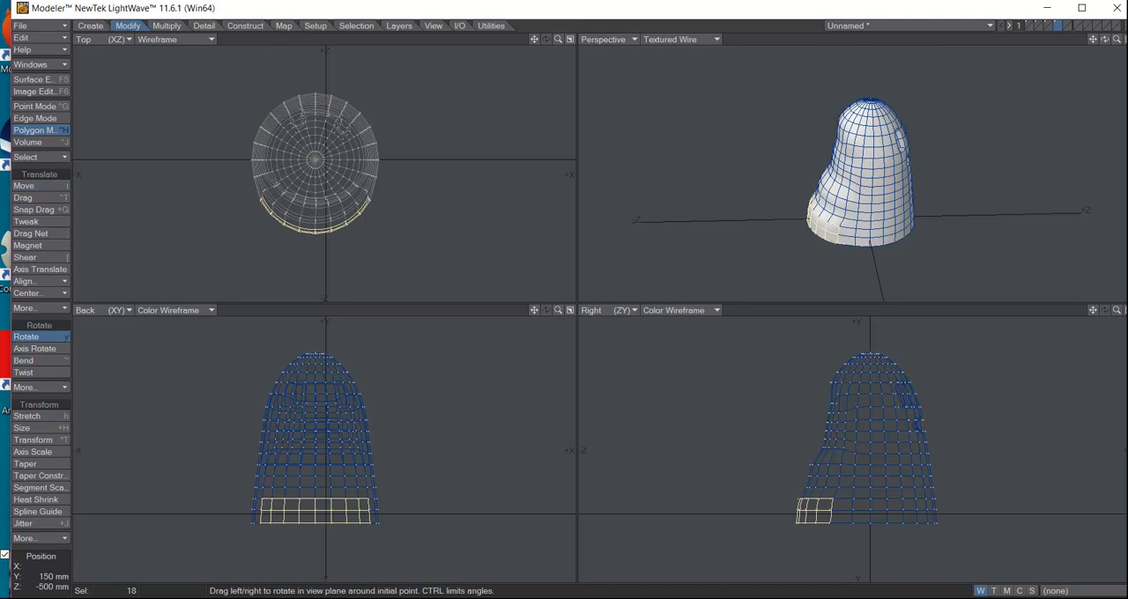
key("space")
left_click(631, 444)
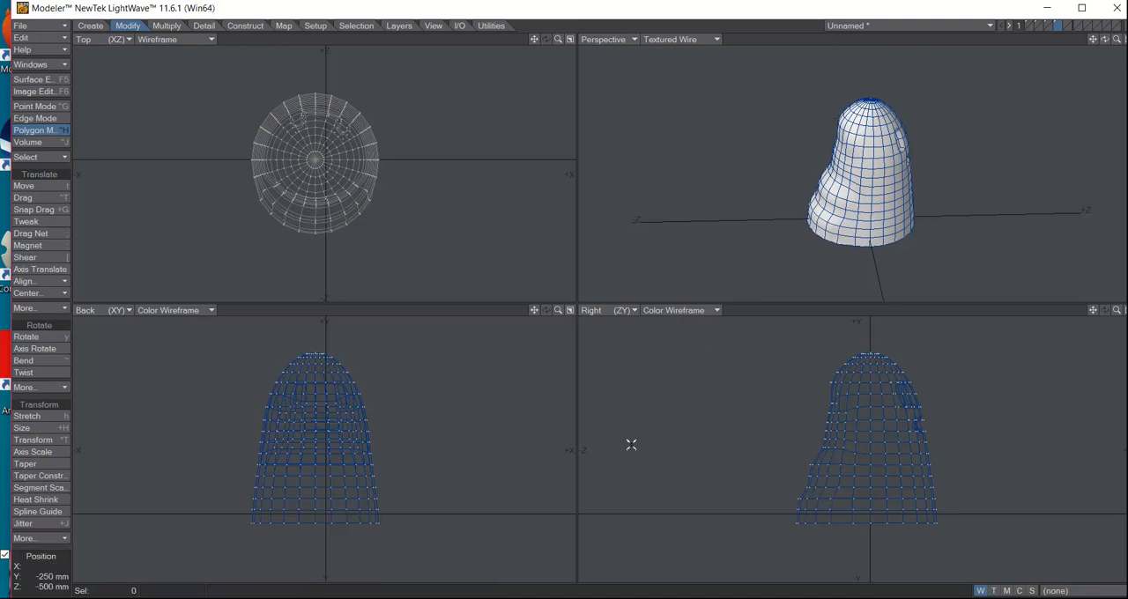
In point mode, select the nine rear points of the bottom edge, move them farther backward along Z and deselect them
key("space")
key("space")
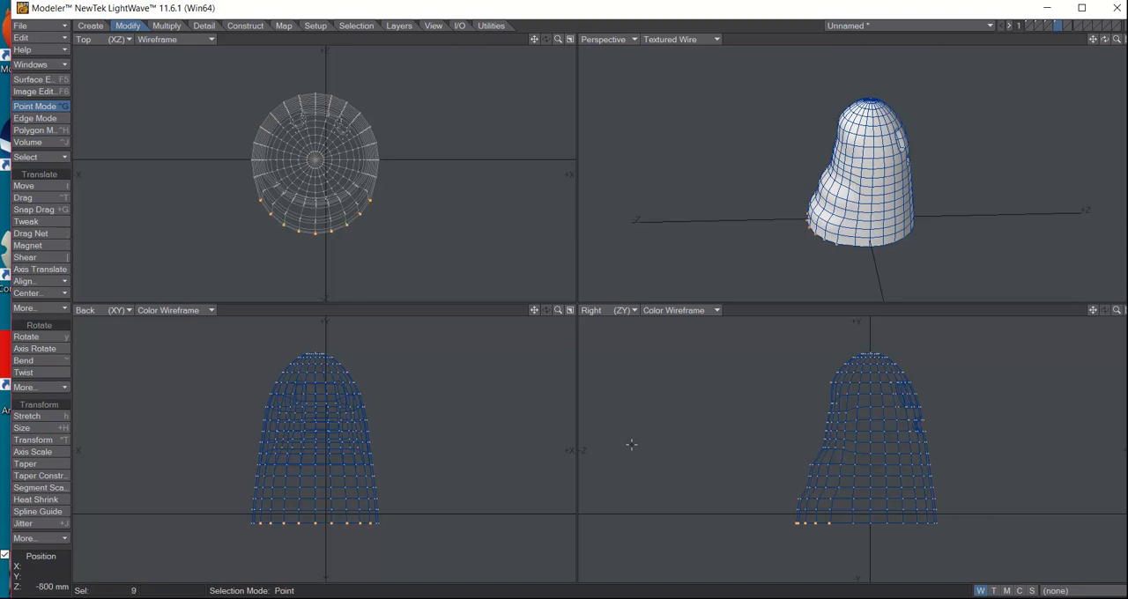
key("t")
left_click_drag(630, 444, 624, 444)
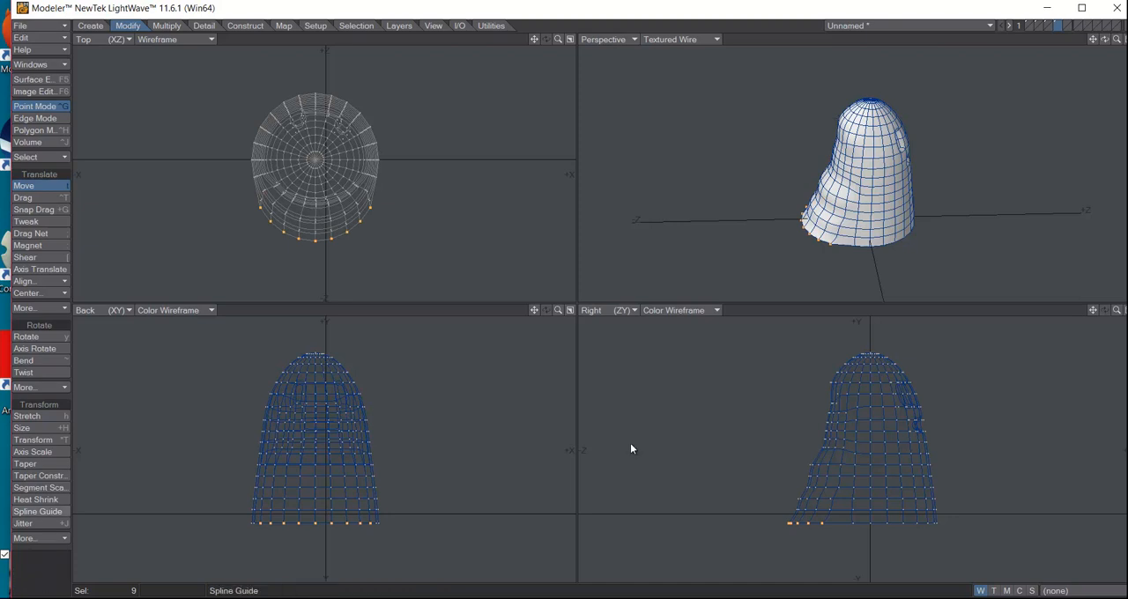
key("slash")
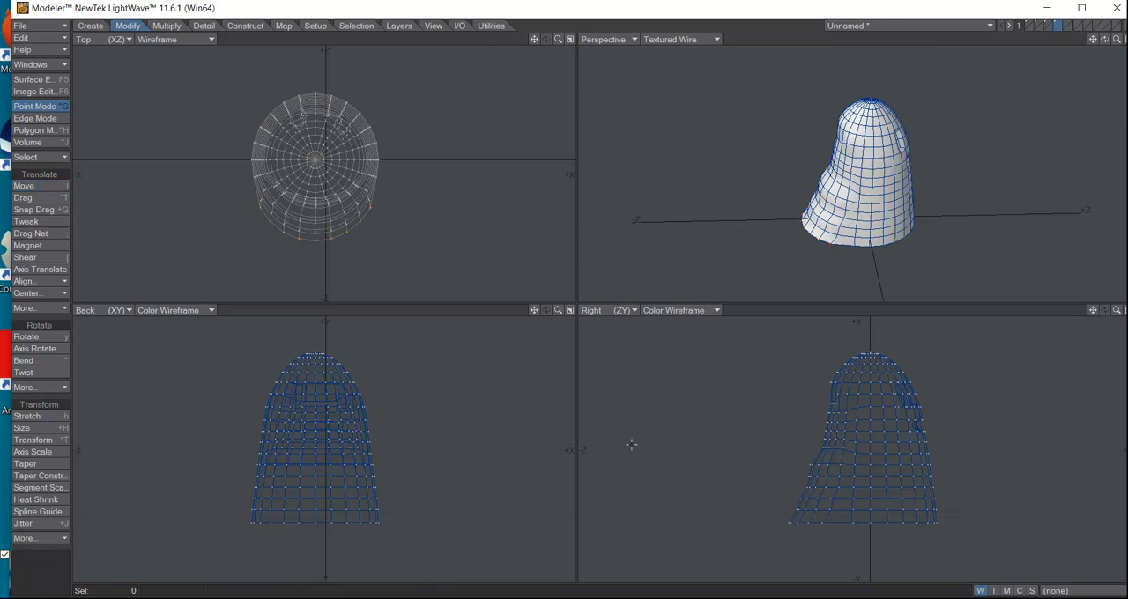
Select alternating points around the bottom edge, move them down about 150 mm and backward along Z for a ragged hem, and deselect them
left_click_drag(1105, 38, 631, 449)
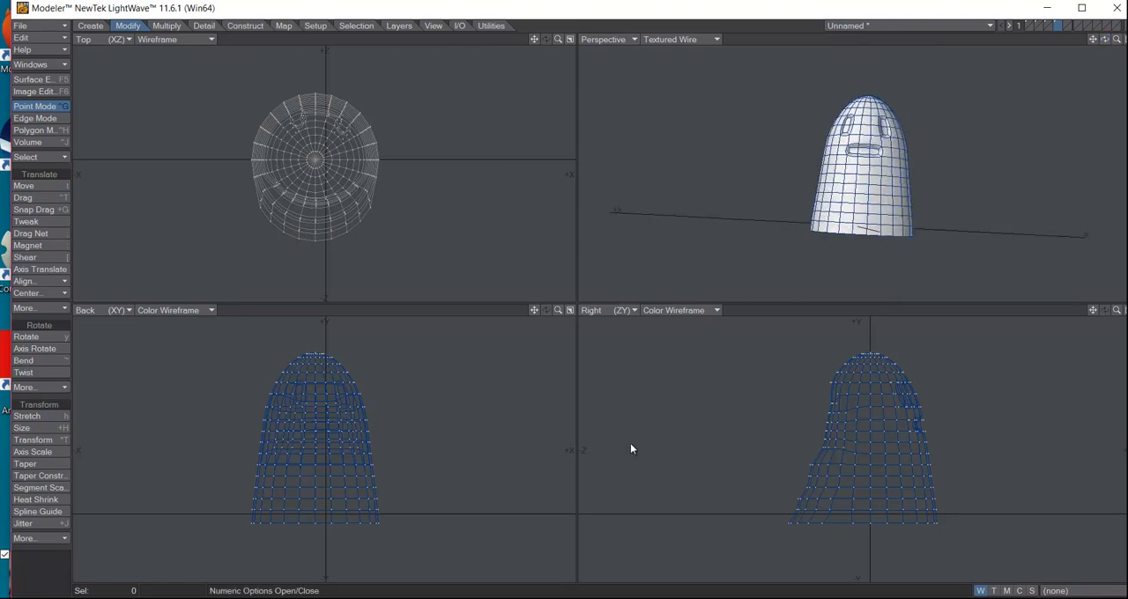
key("t")
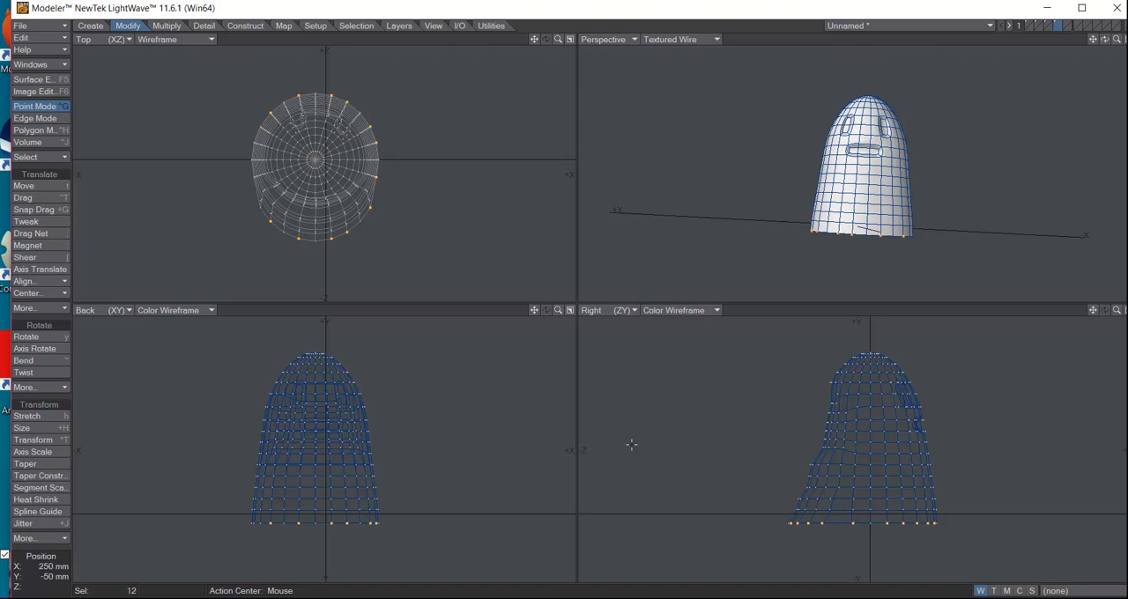
key("t")
left_click_drag(631, 444, 631, 453)
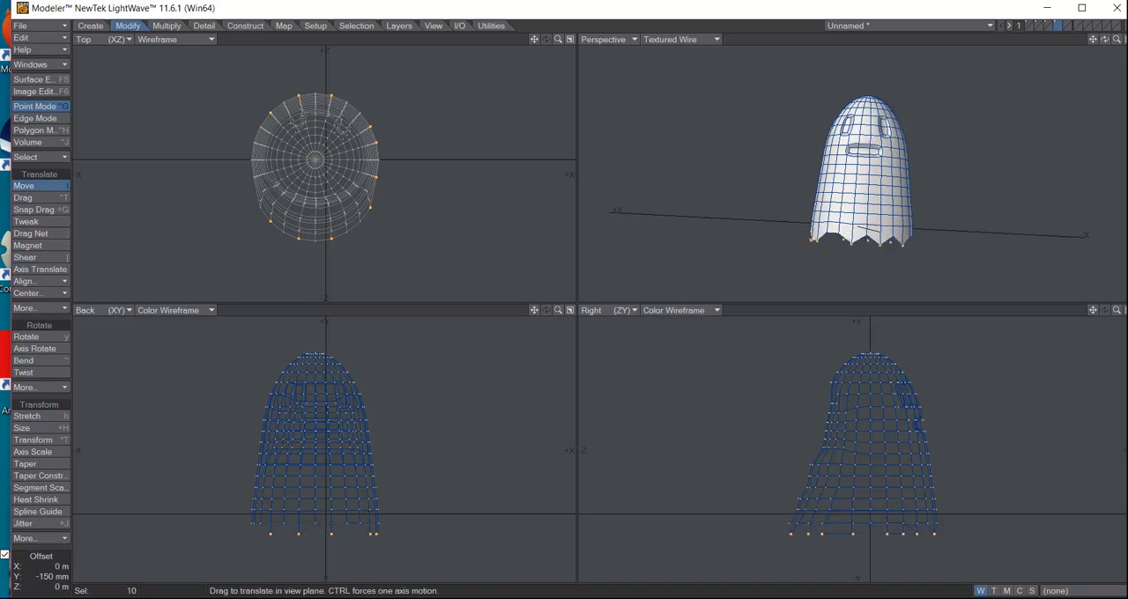
key("shift+j")
key("slash")
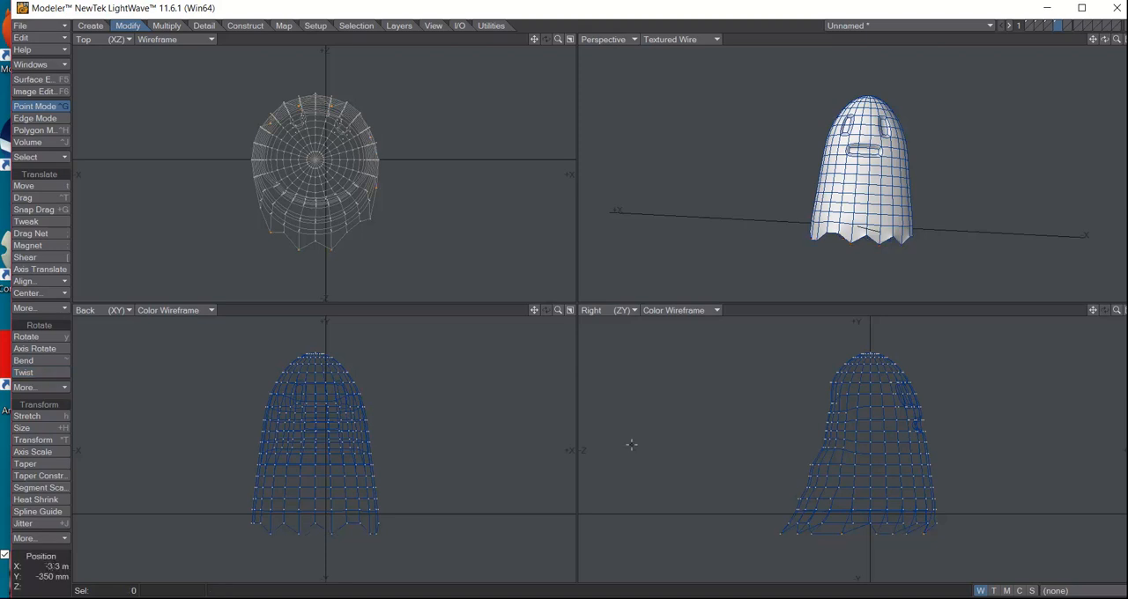
key("Tab")
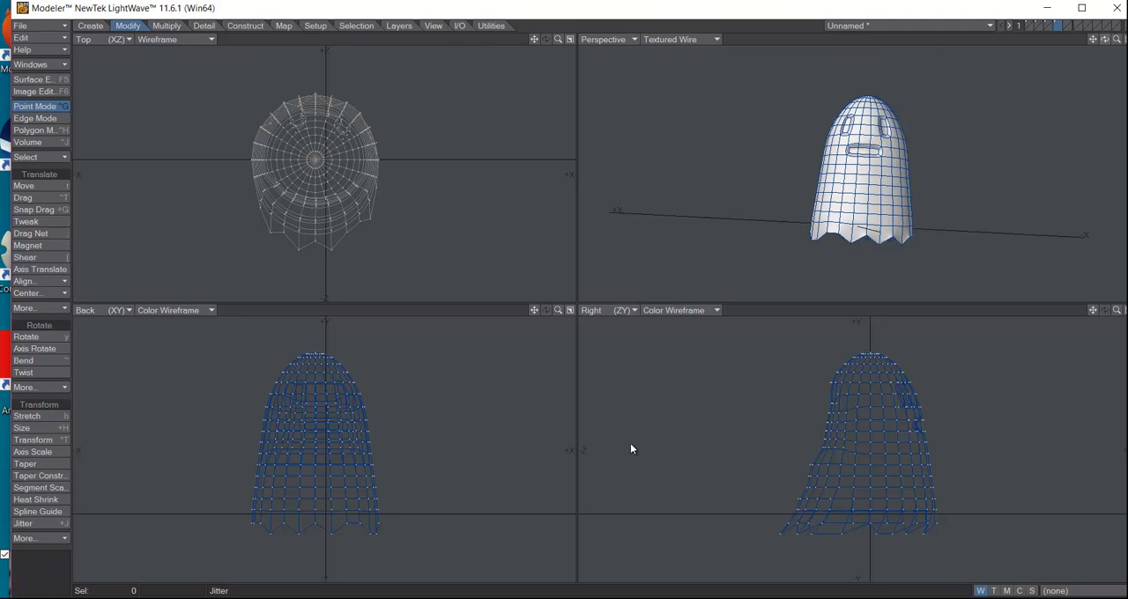
In point mode, use the Drag tool to pull the upper inner corner points of both eyes downward into an angry slant
left_click_drag(1104, 38, 1126, 44)
key("space")
key("space")
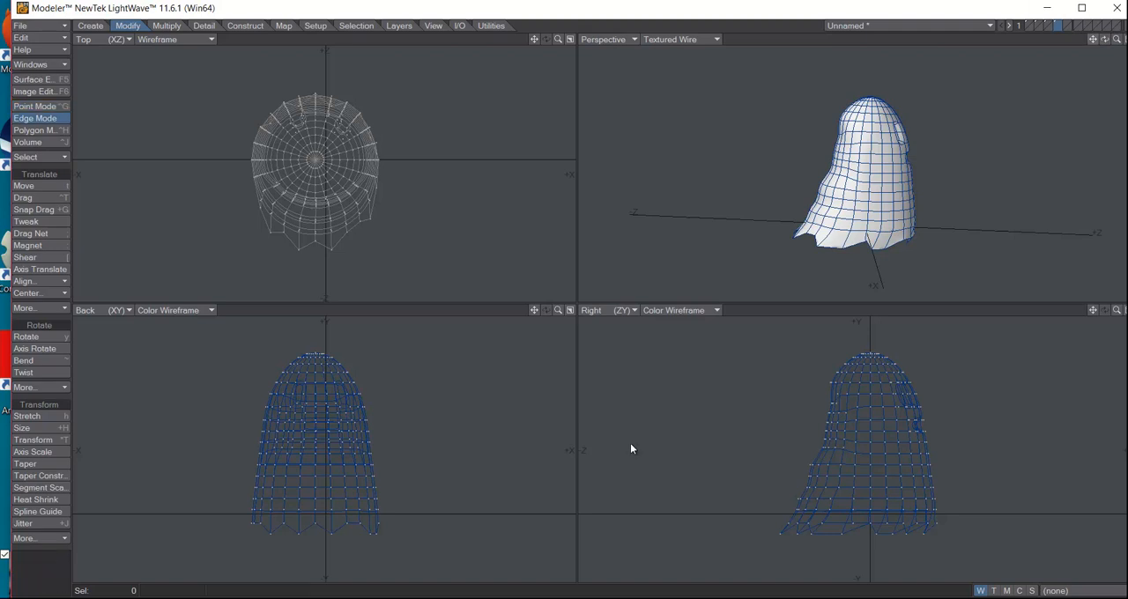
left_click_drag(1104, 39, 1092, 90)
key("period")
key("period")
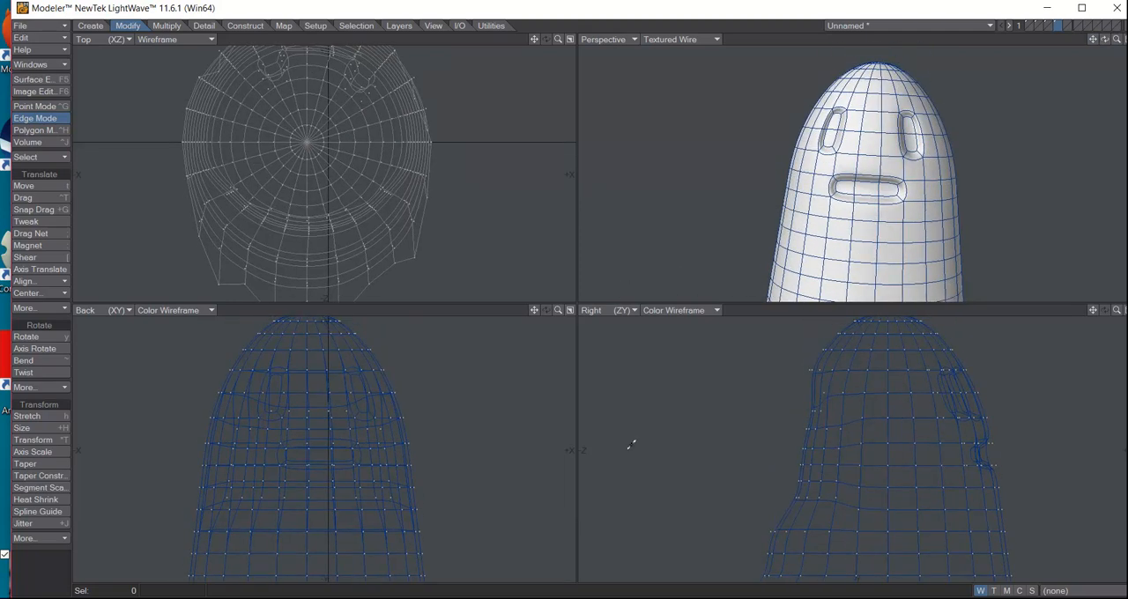
key("ctrl+g")
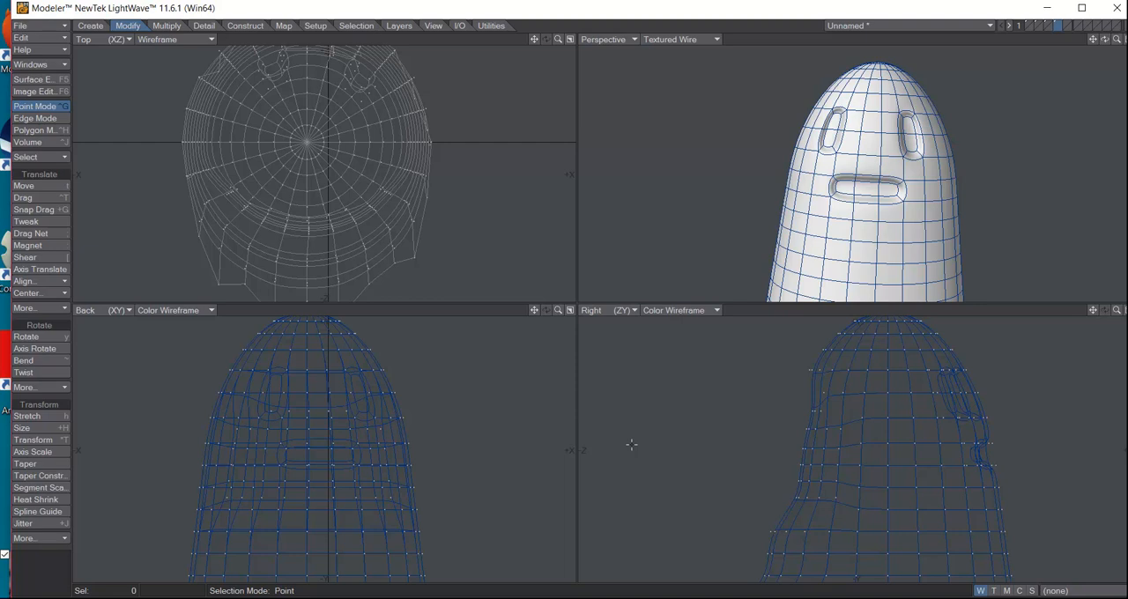
key("ctrl+t")
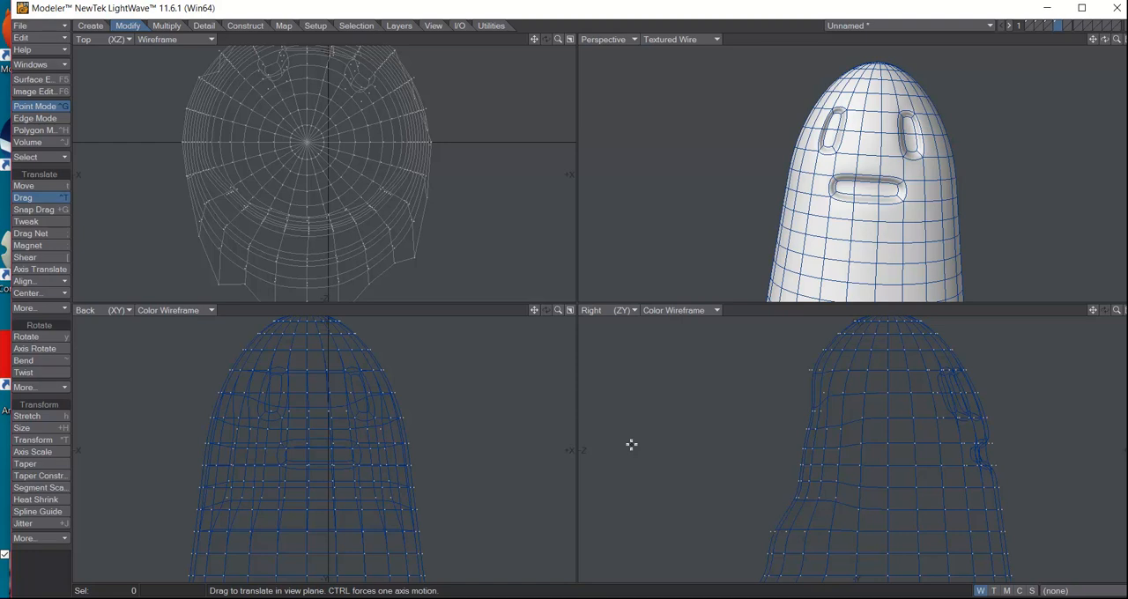
left_click_drag(907, 114, 907, 133)
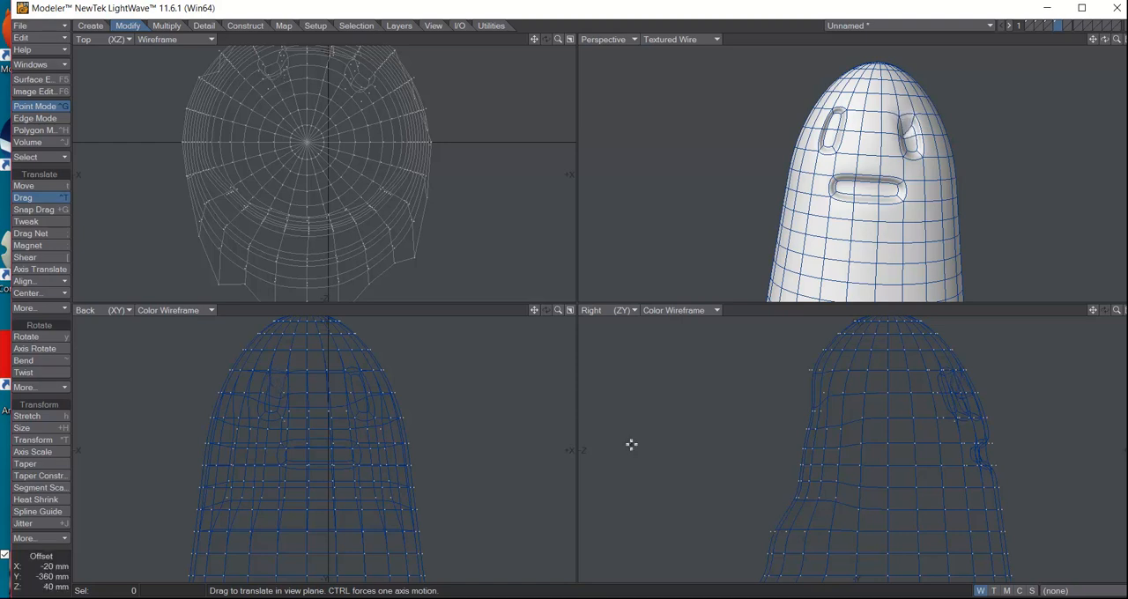
mouse_move(839, 114)
left_mouse_down()
mouse_move(835, 130)
mouse_move(847, 132)
left_mouse_up()
Refine the angry slant of both eyes by dragging their inner points farther toward the middle of the face
key("u")
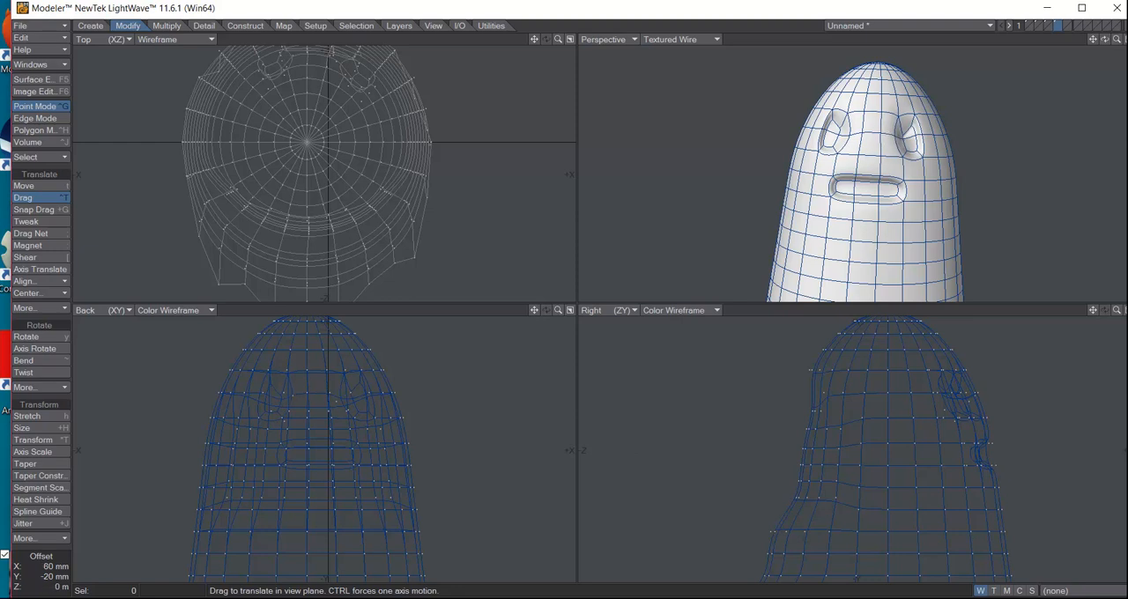
left_click_drag(906, 134, 839, 133)
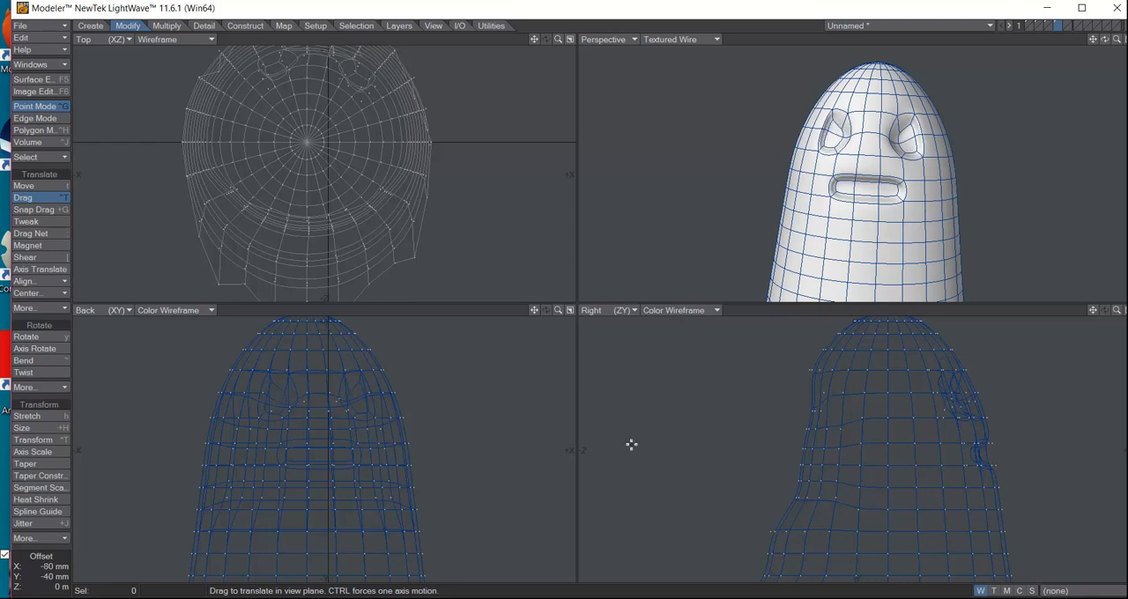
key("ctrl+z")
key("ctrl+z")
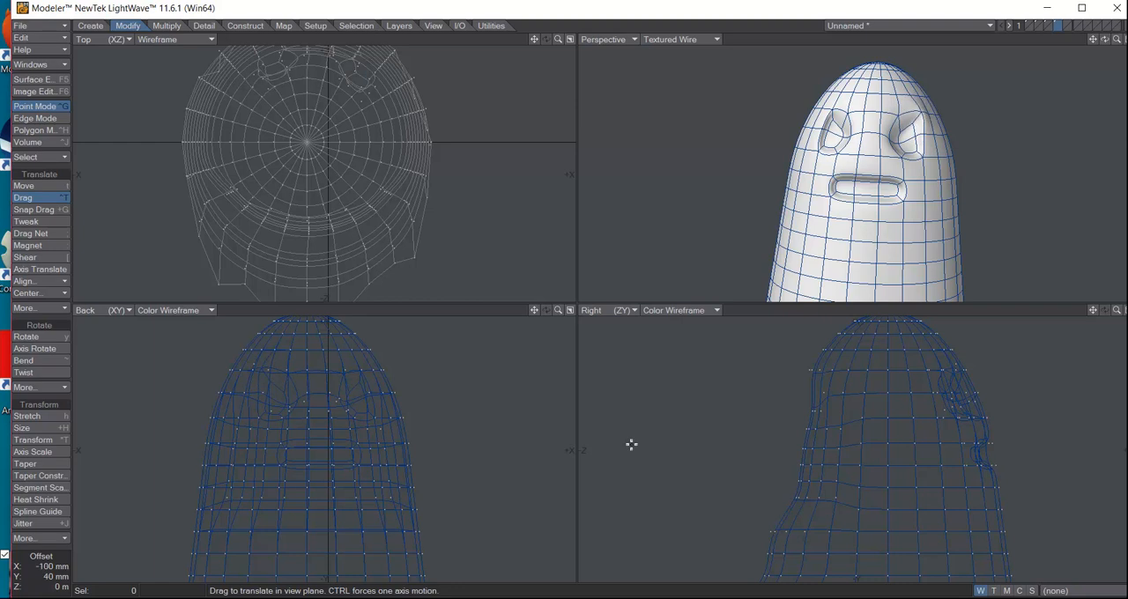
key("ctrl+z")
Drag the lower corner points of the mouth downward and outward on both sides to form a frown
left_click_drag(361, 464, 361, 472)
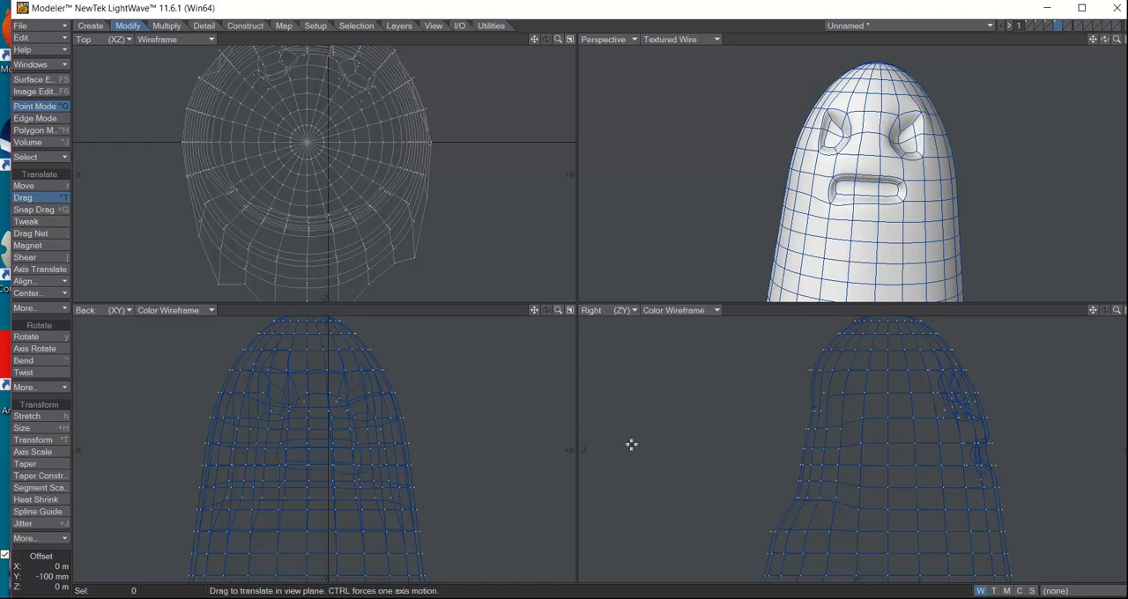
left_click_drag(285, 462, 333, 455)
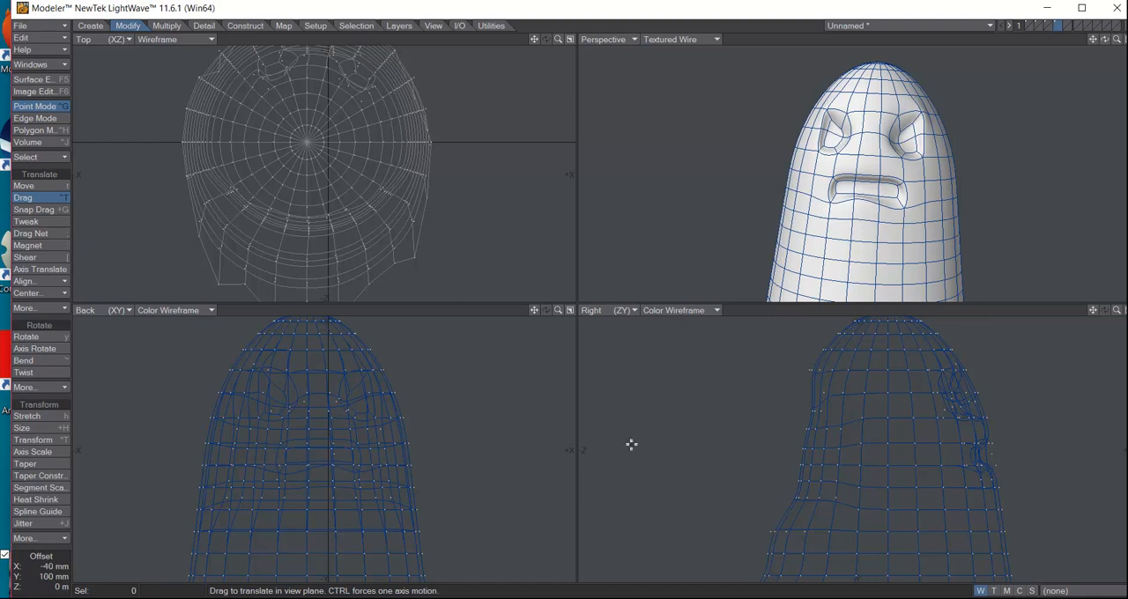
Drag the upper corner points of the mouth downward on both sides to curve it into a frown
left_click_drag(301, 461, 353, 456)
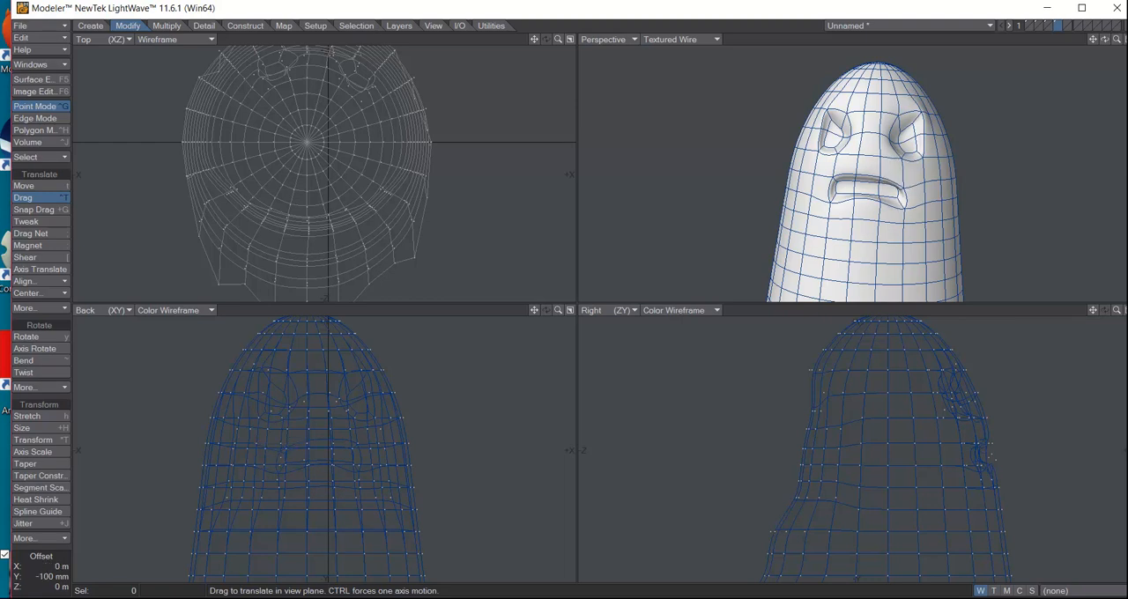
left_click_drag(282, 446, 284, 454)
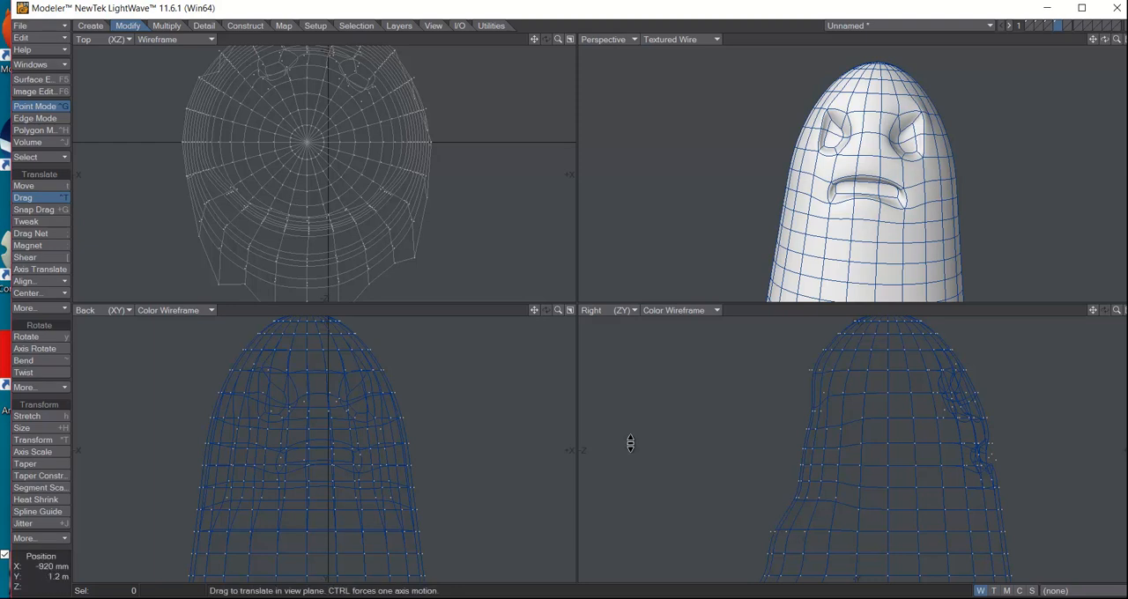
key("space")
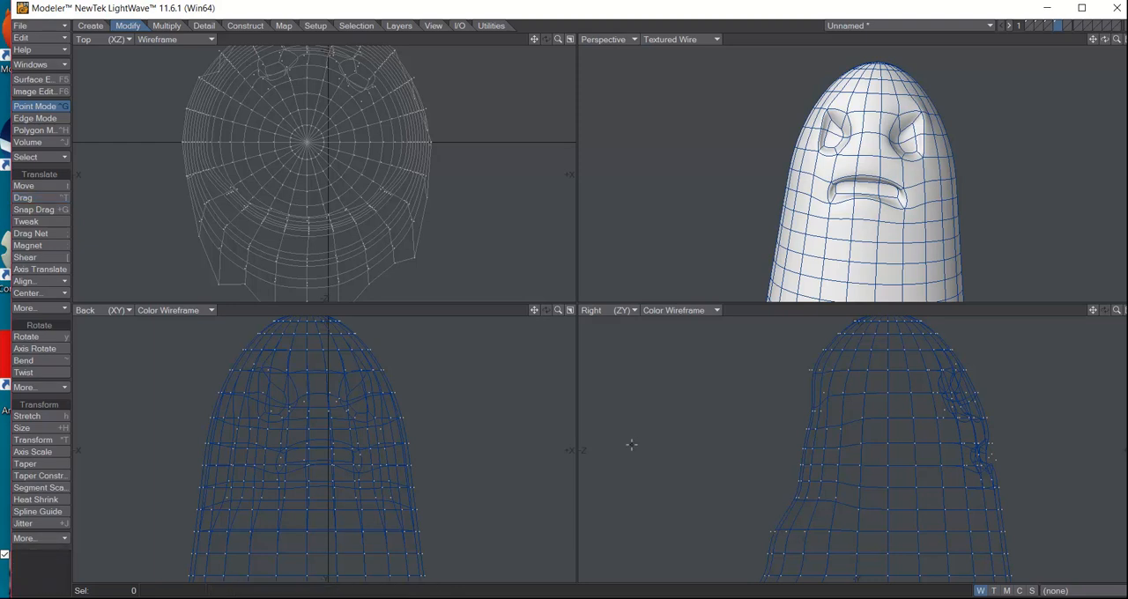
In polygon mode, select the inner back polygons of both eyes and the mouth and delete them to open holes
left_click(35, 130)
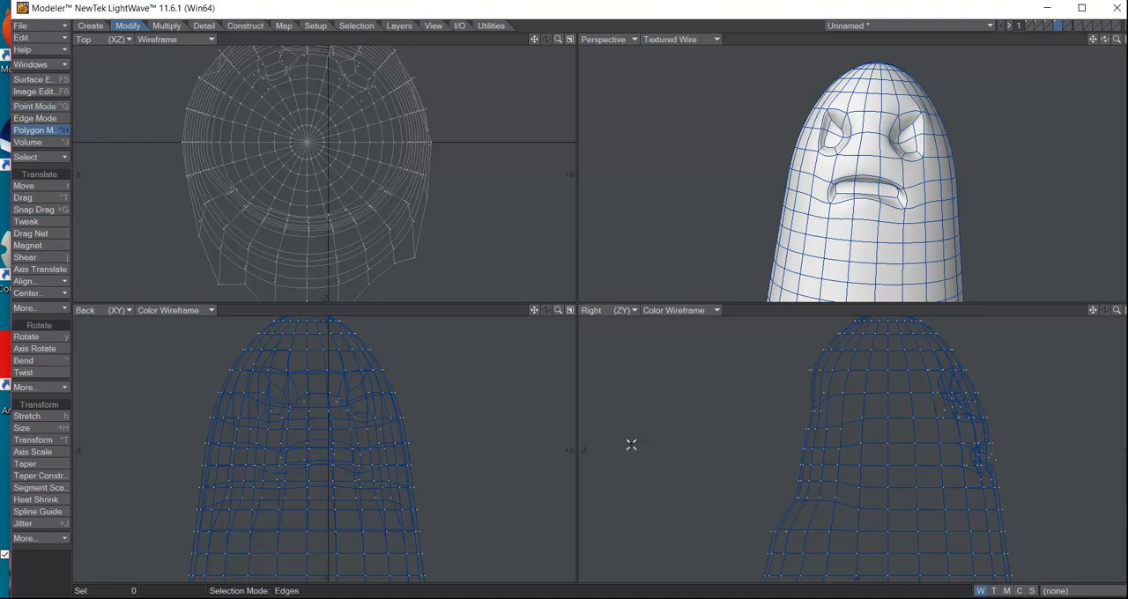
left_click(908, 139)
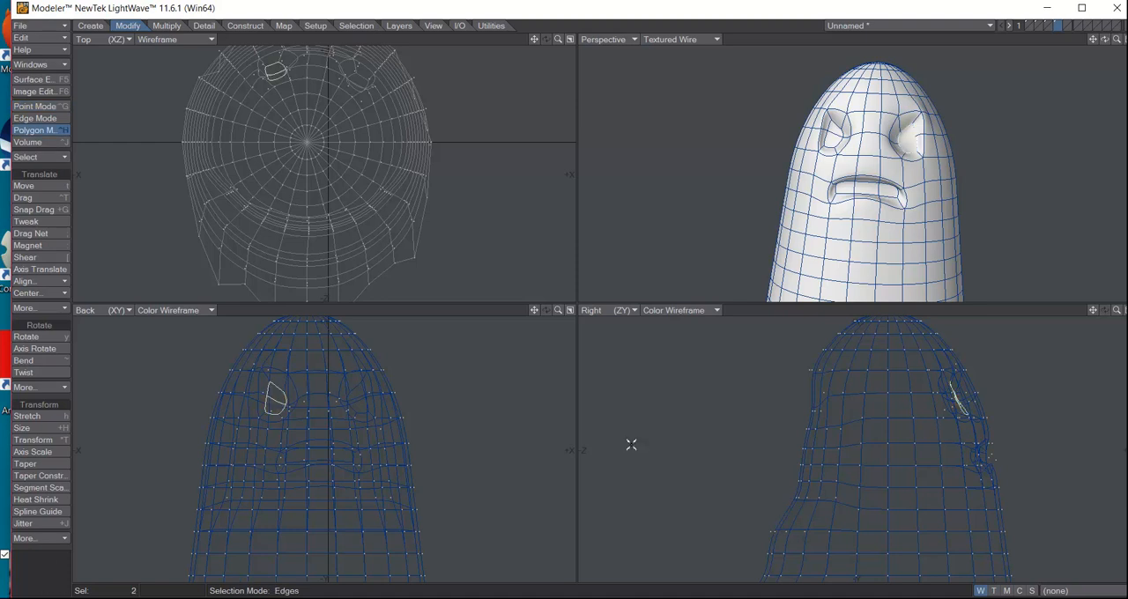
left_click(832, 140, "shift")
left_click(831, 130, "shift")
left_click_drag(846, 189, 889, 191, "shift")
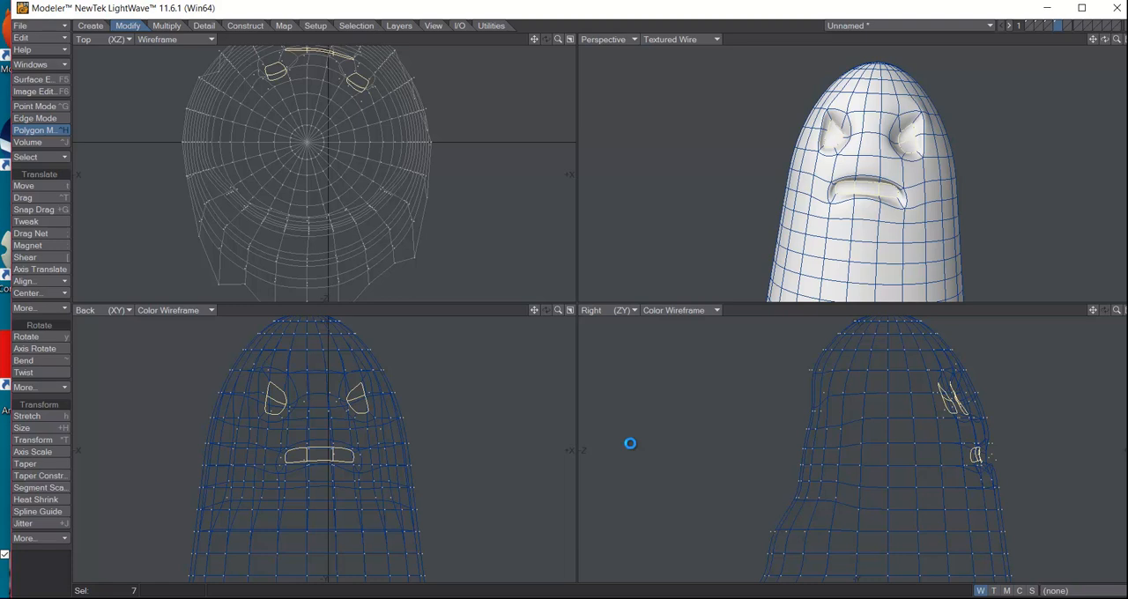
key("Delete")
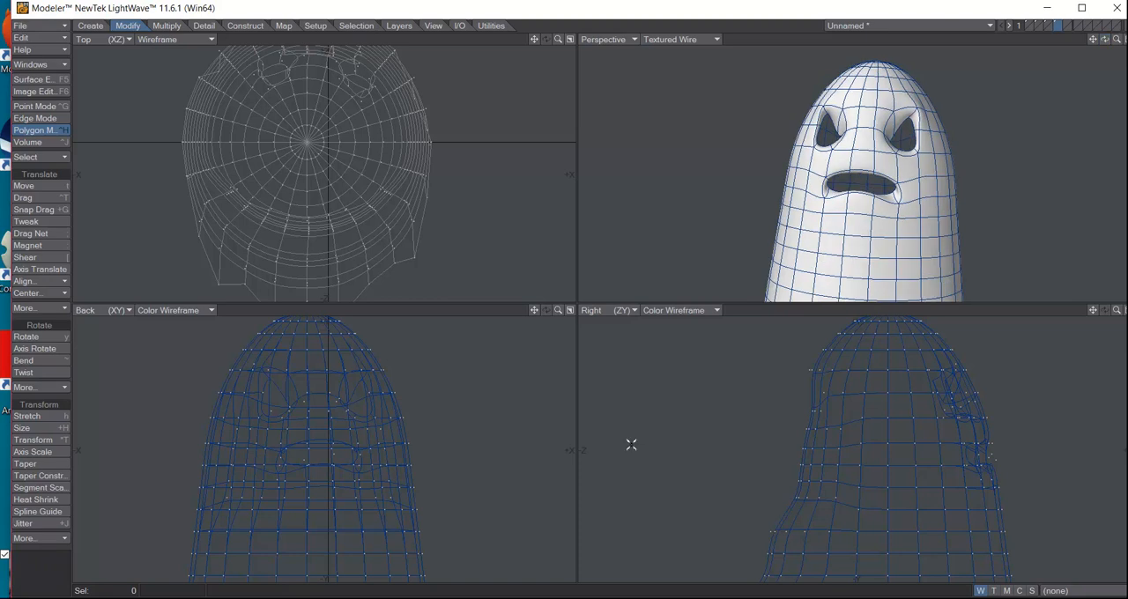
Use the Thicken tool on the whole ghost mesh to give the sheet a thin wall
key("a")
scroll(631, 445, "down", 1)
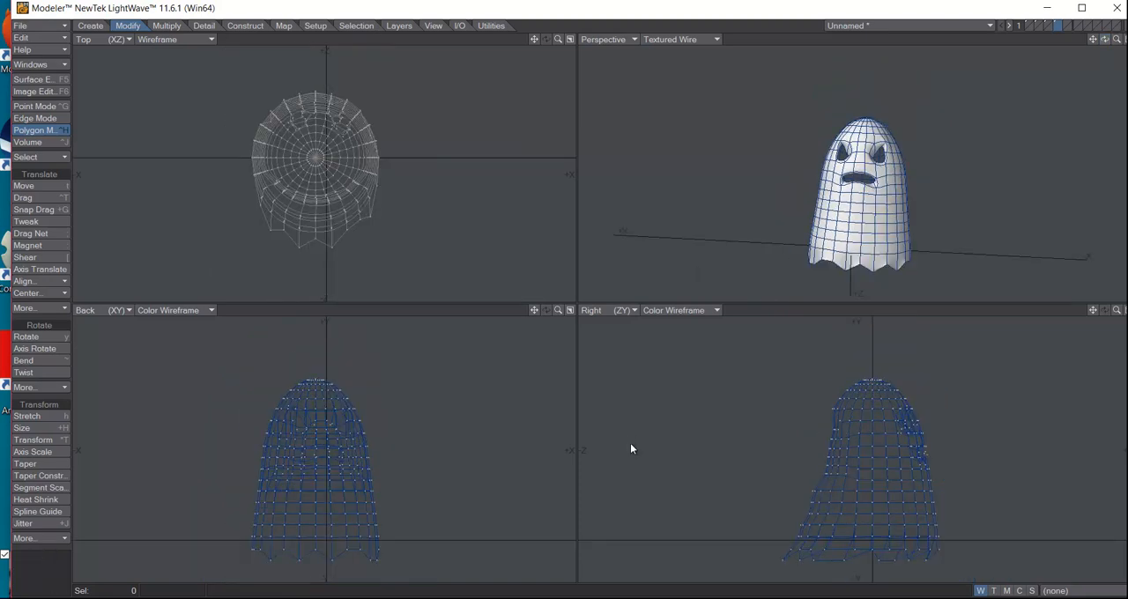
mouse_move(1104, 39)
left_mouse_down()
mouse_move(1126, 44)
mouse_move(1088, 44)
left_mouse_up()
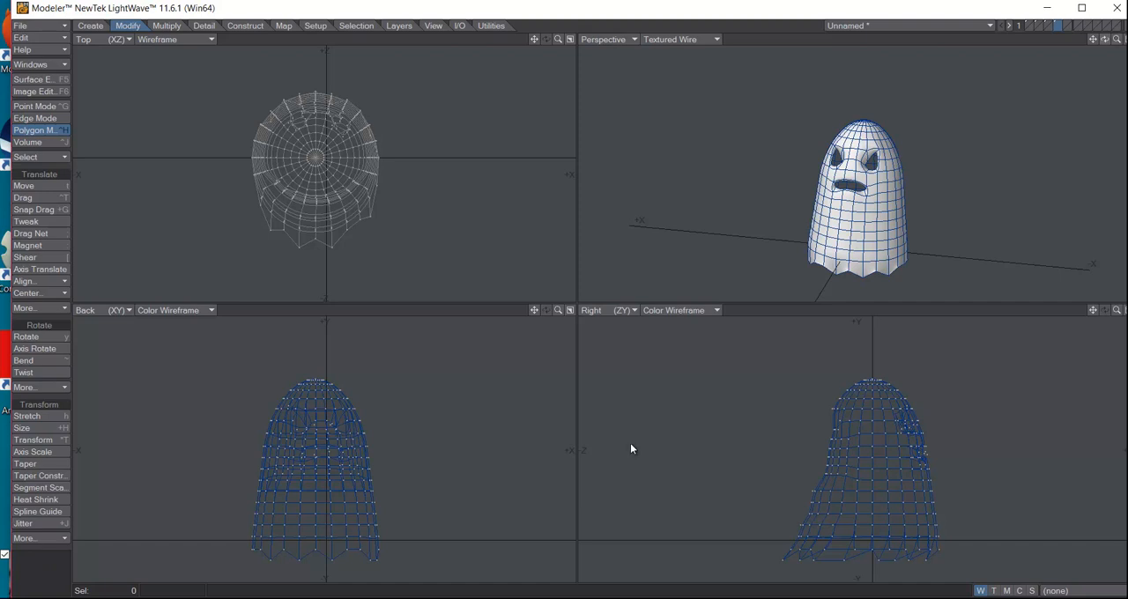
mouse_move(1105, 38)
left_mouse_down()
mouse_move(1103, 6)
mouse_move(1096, 45)
mouse_move(1117, 39)
left_mouse_up()
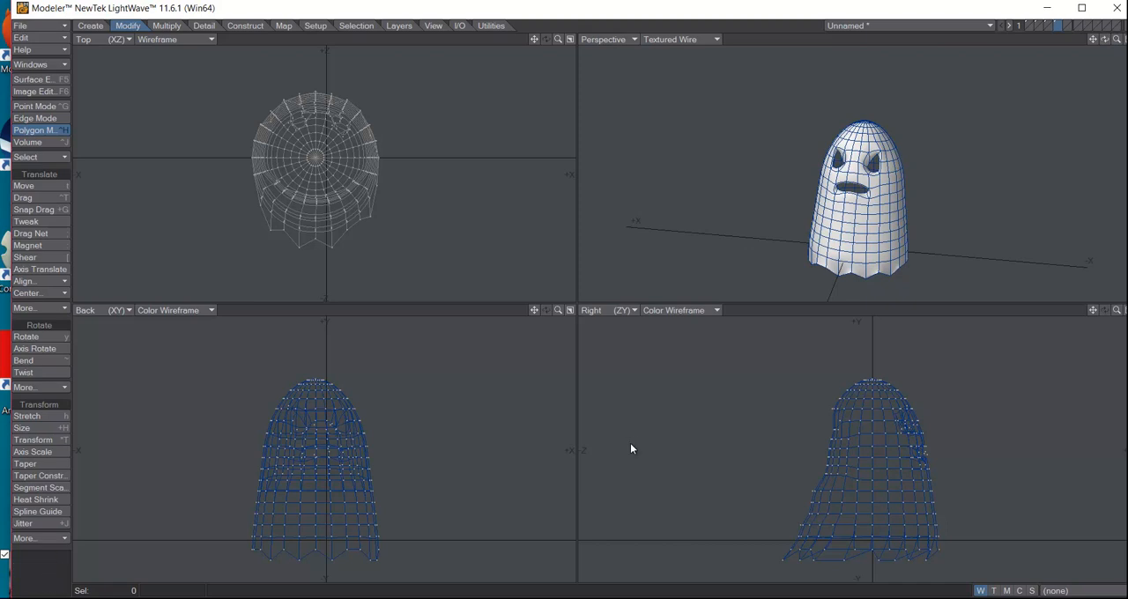
left_click(166, 26)
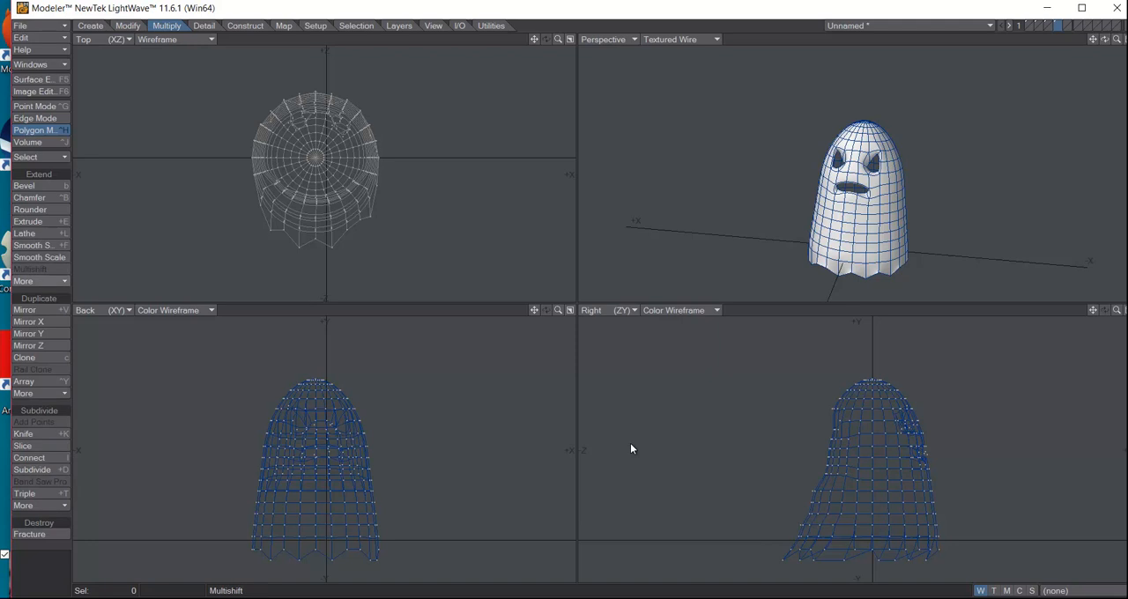
left_click(40, 281)
left_click(24, 282)
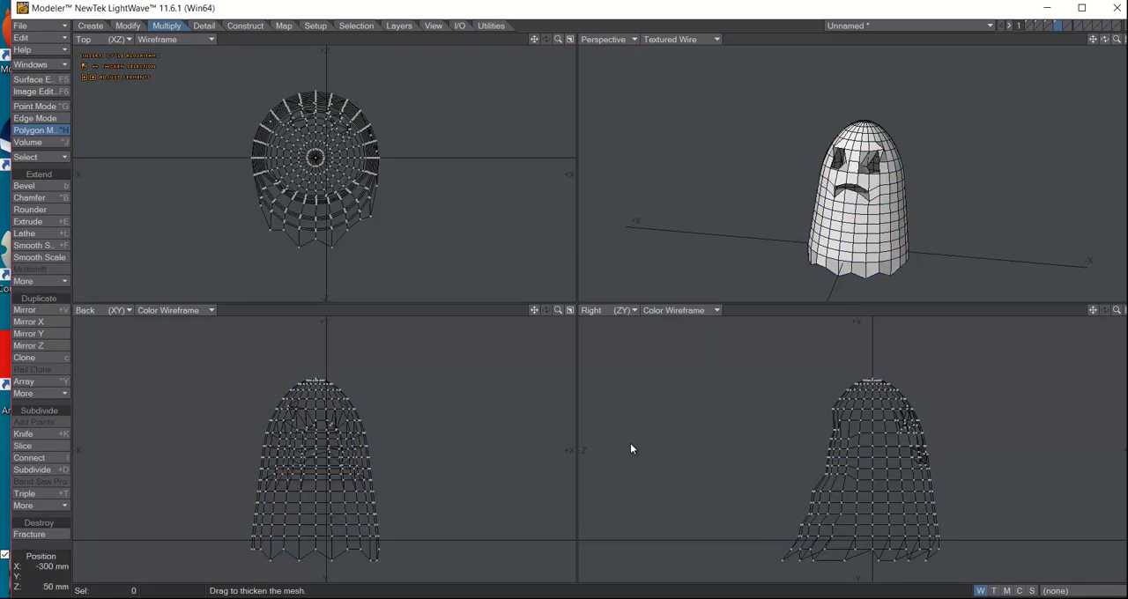
left_click_drag(630, 445, 630, 444)
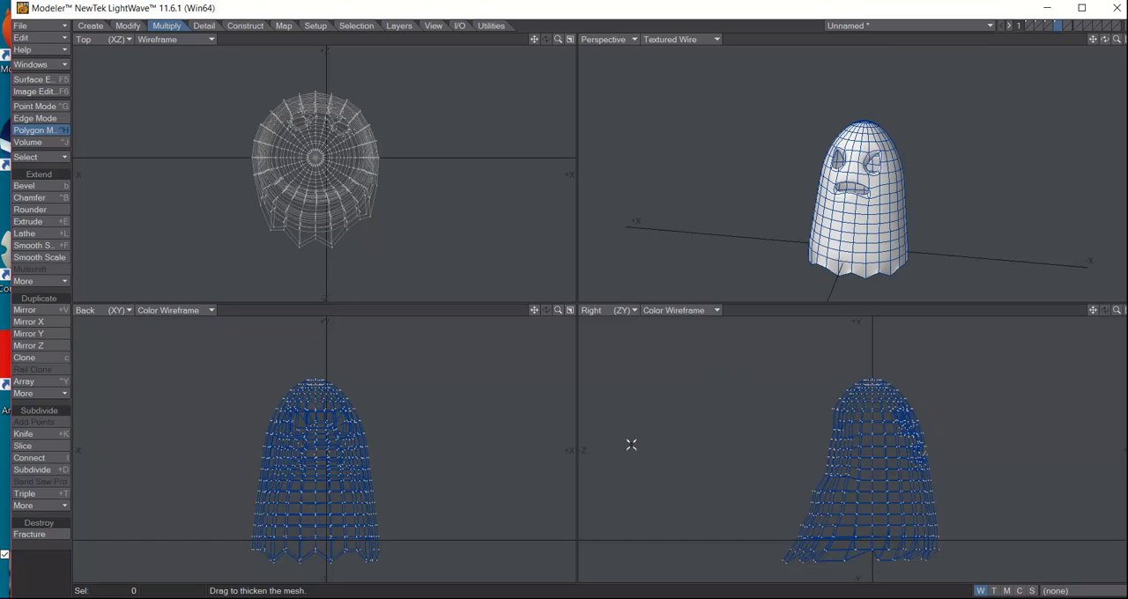
Toggle Catmull-Clark subdivision off and back on, and examine the thickened edges around the eye and mouth openings
key("Tab")
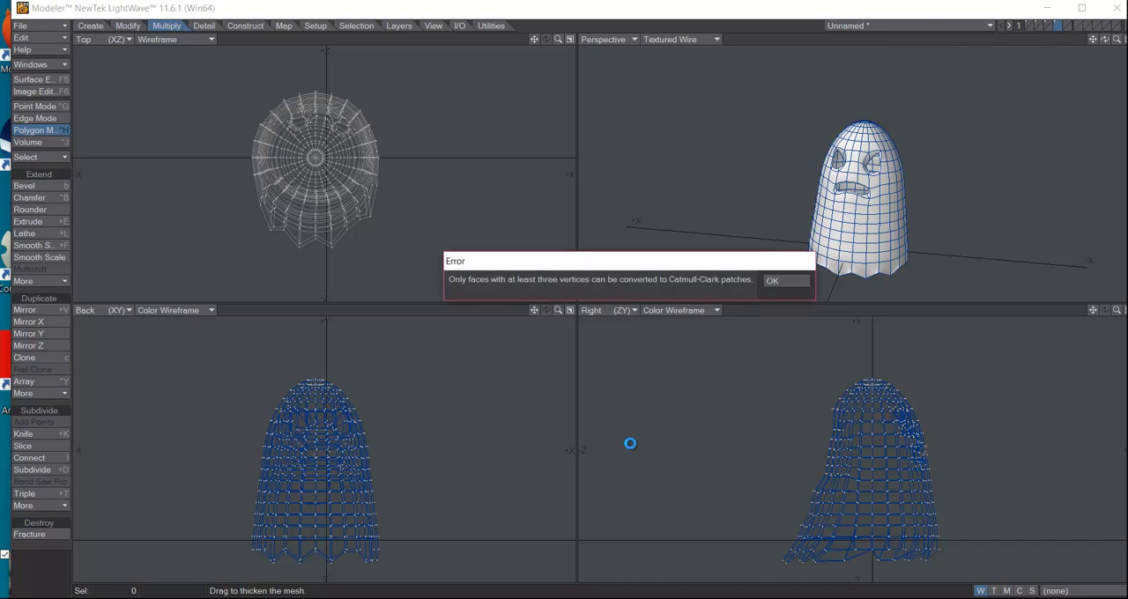
key("Return")
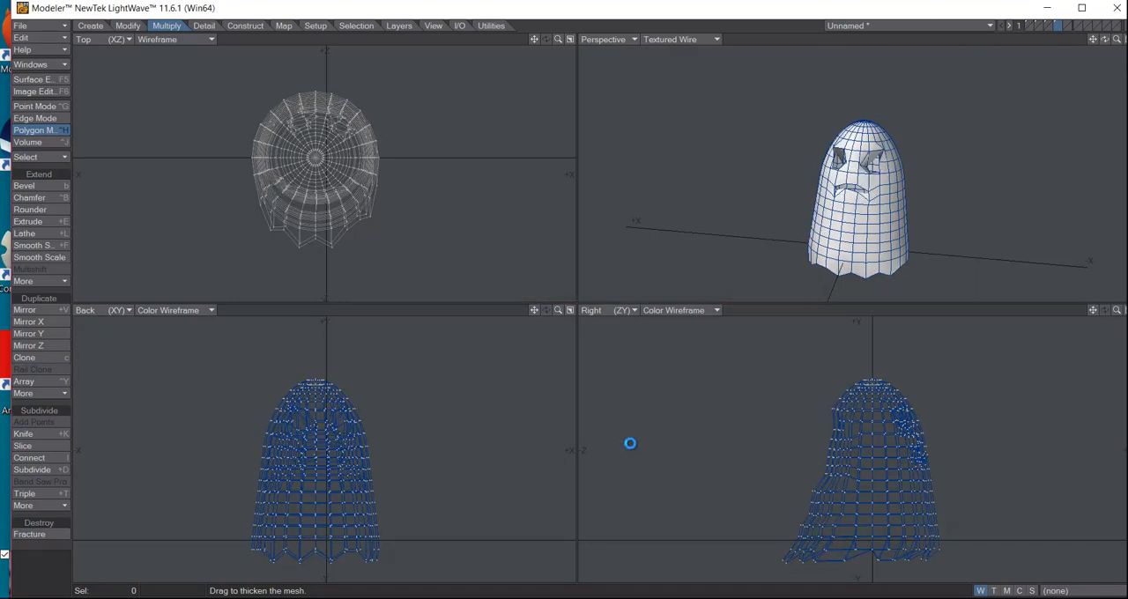
key("Tab")
key("Return")
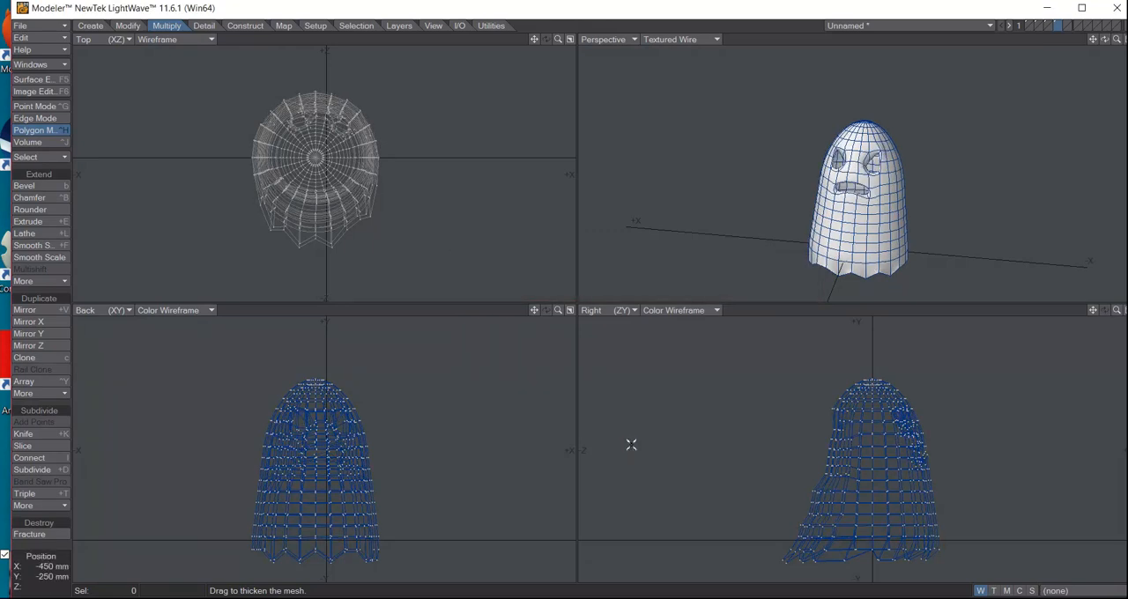
mouse_move(1105, 39)
left_mouse_down()
mouse_move(1124, 41)
mouse_move(1049, 44)
mouse_move(1052, 27)
mouse_move(1125, 41)
mouse_move(1091, 37)
mouse_move(1124, 44)
mouse_move(1092, 37)
mouse_move(1102, 40)
left_mouse_up()
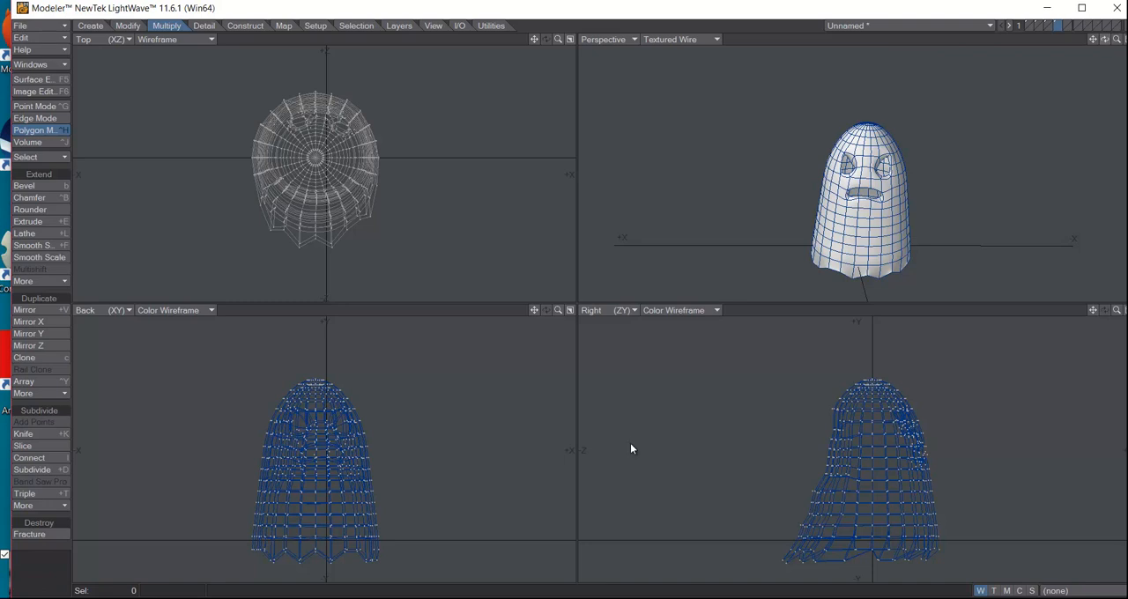
scroll(631, 445, "up", 1)
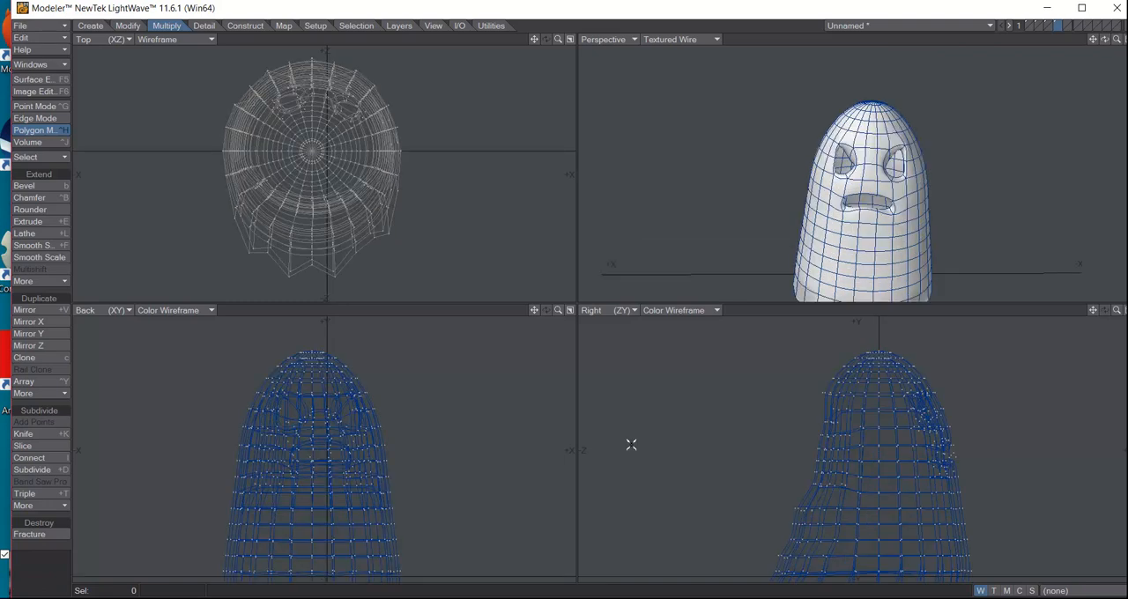
scroll(631, 445, "up", 1)
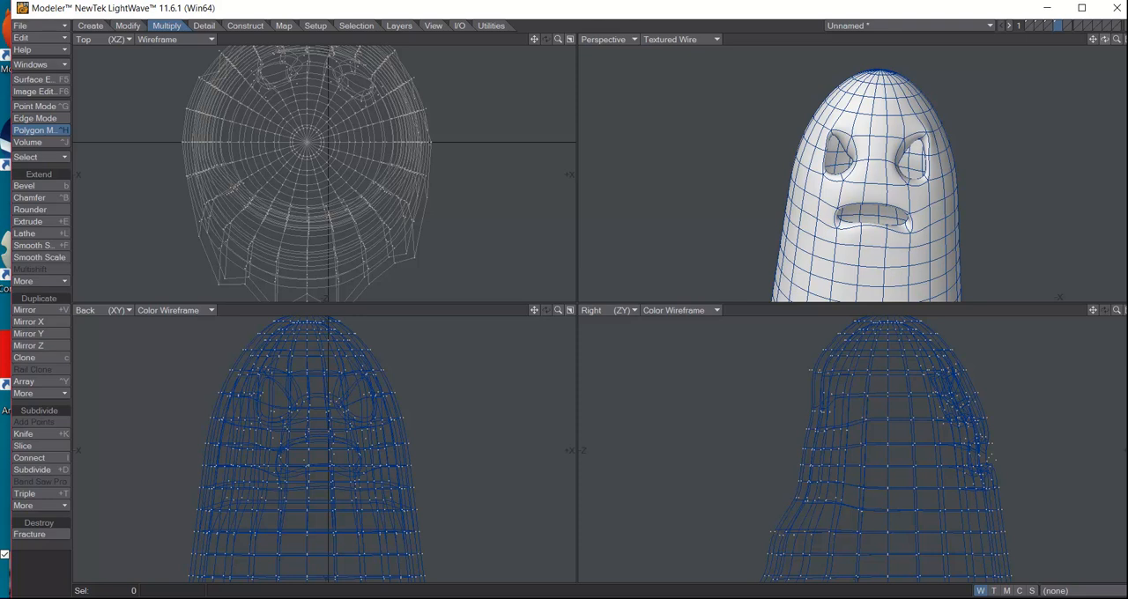
mouse_move(1105, 39)
left_mouse_down()
mouse_move(1123, 41)
mouse_move(1105, 40)
left_mouse_up()
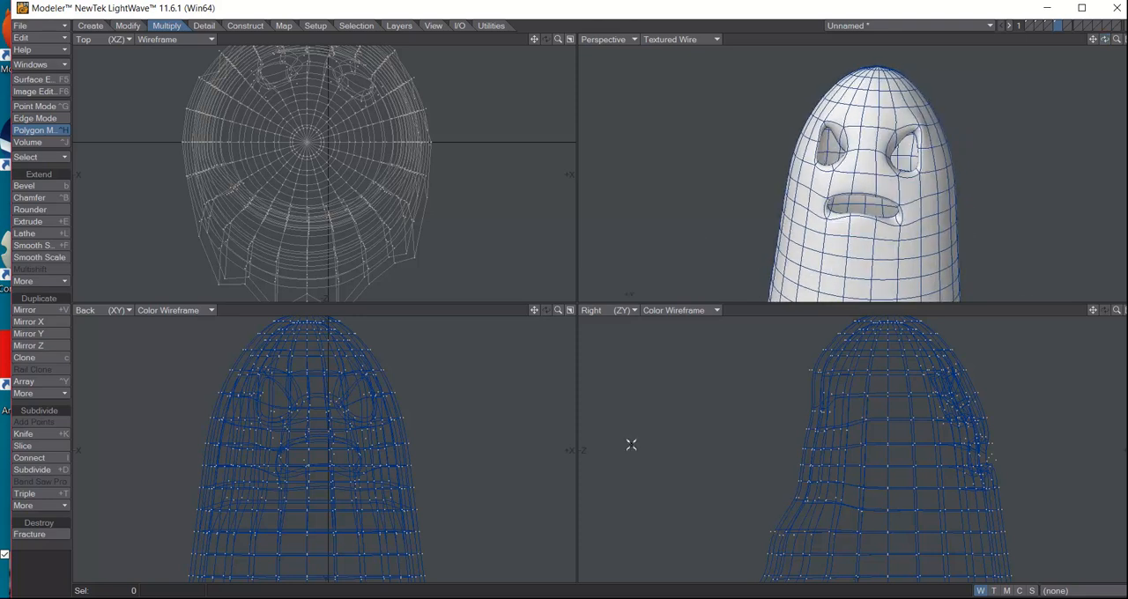